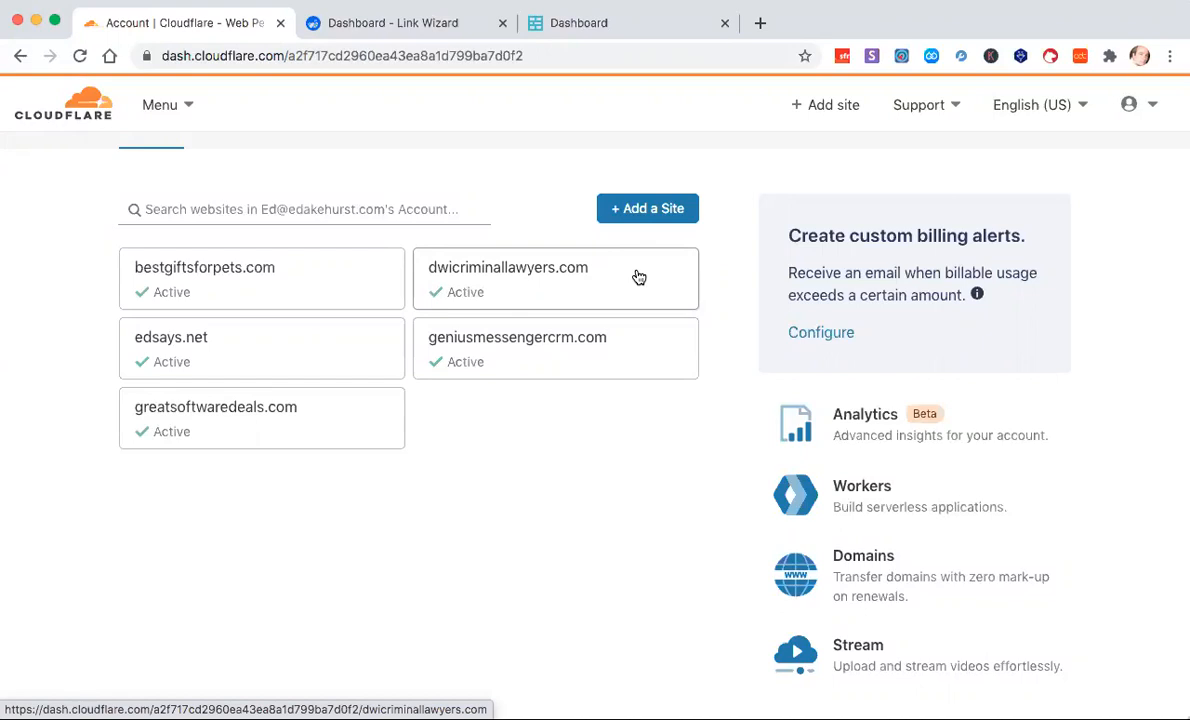
Step: Look at the Link Wizard dashboard and the Genius Pages site list
click(374, 23)
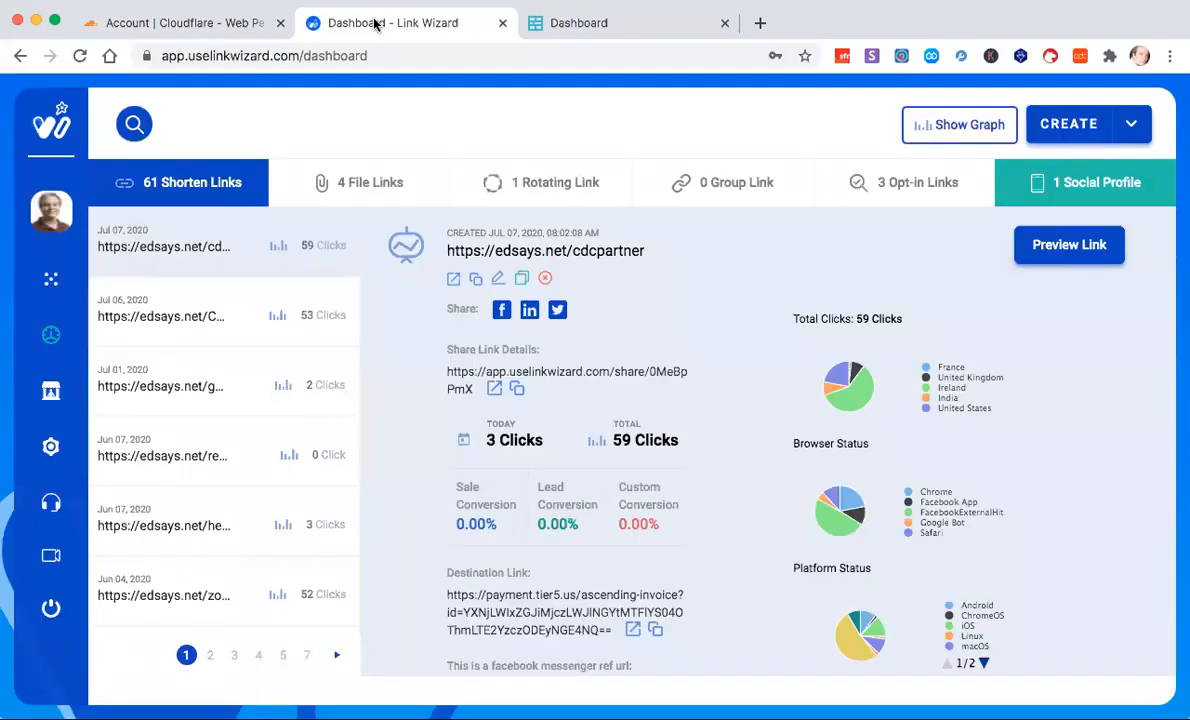
click(633, 29)
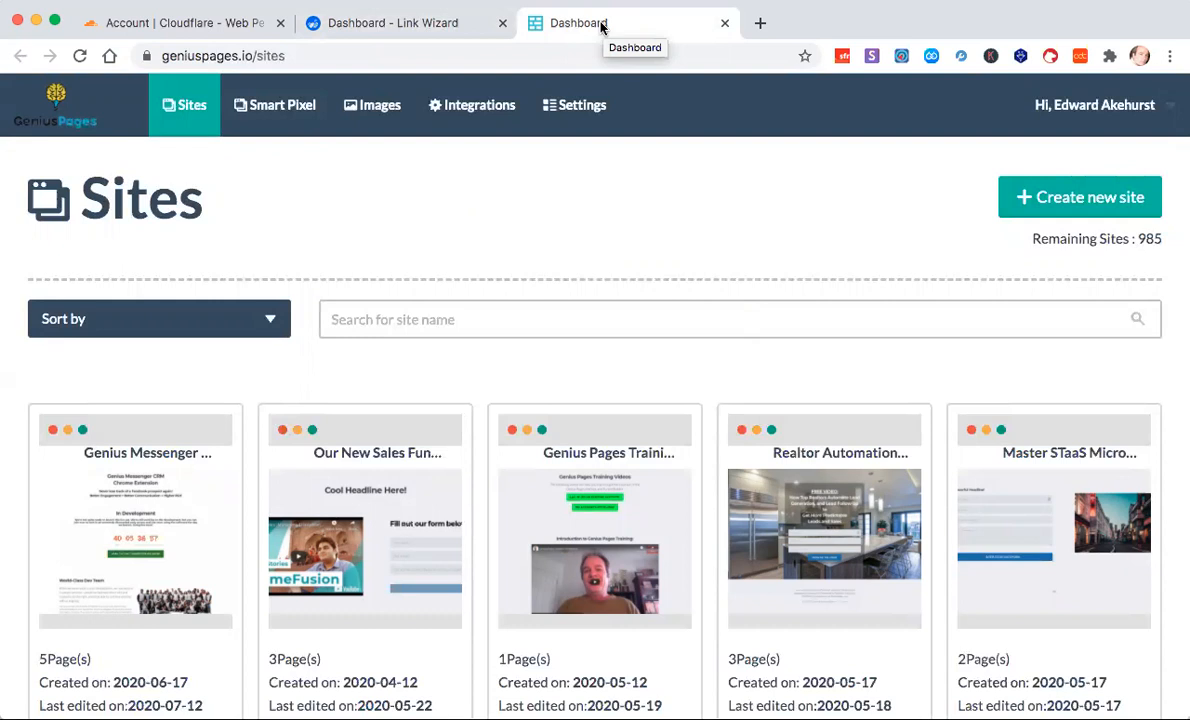
Step: Switch to Link Wizard and open the form for adding a new custom domain in its settings
click(409, 26)
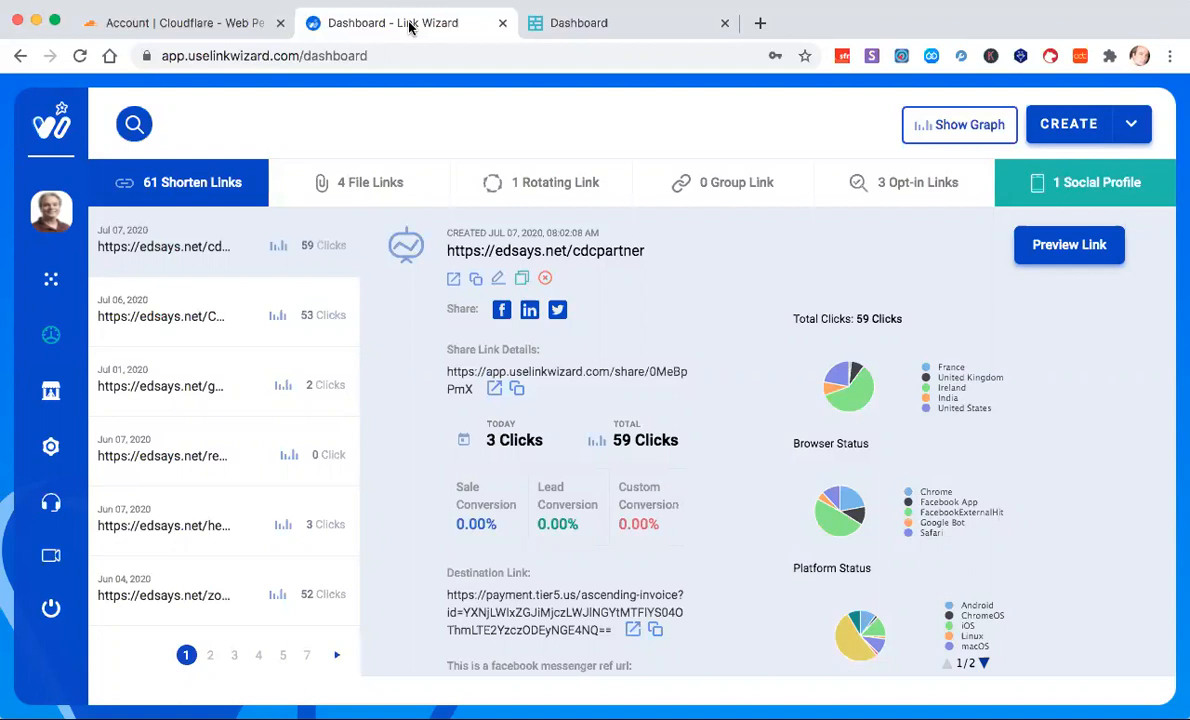
click(52, 449)
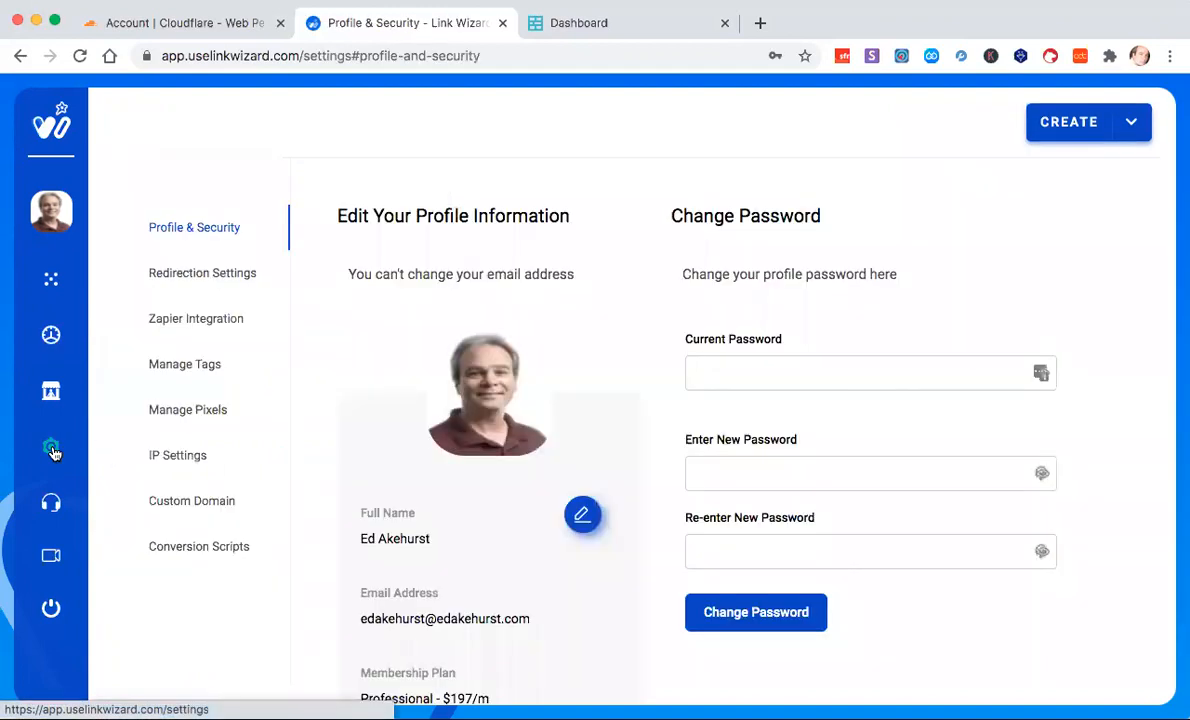
click(181, 502)
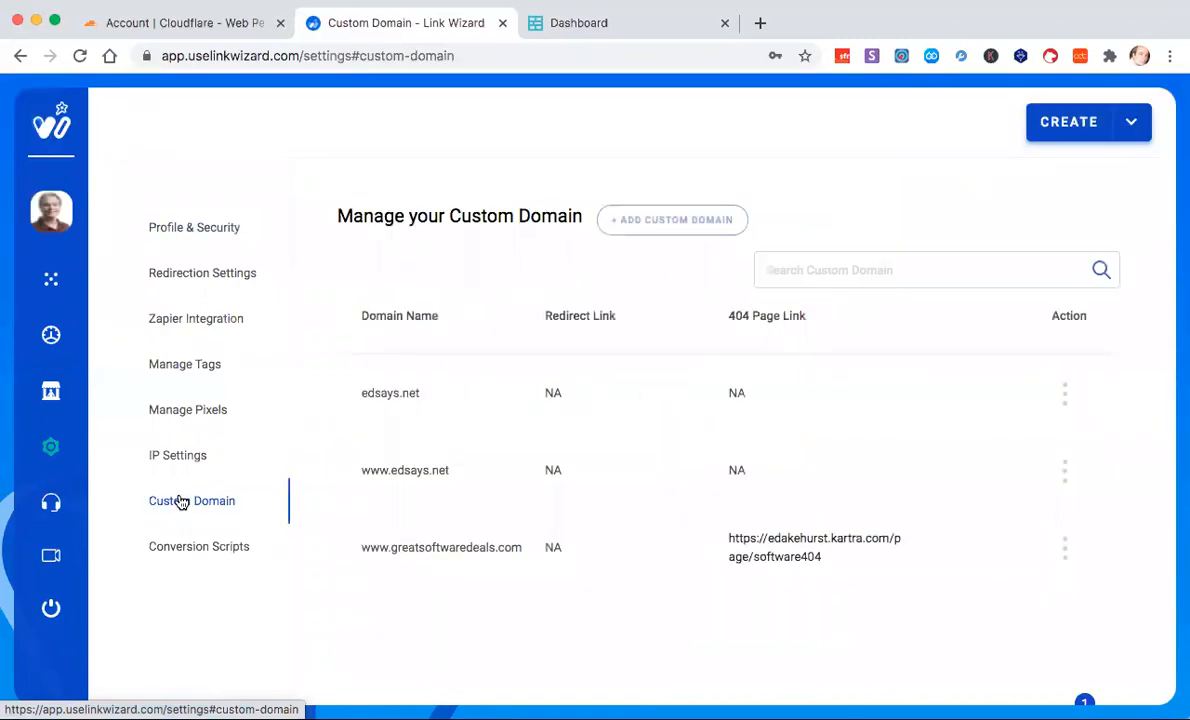
click(667, 233)
click(411, 630)
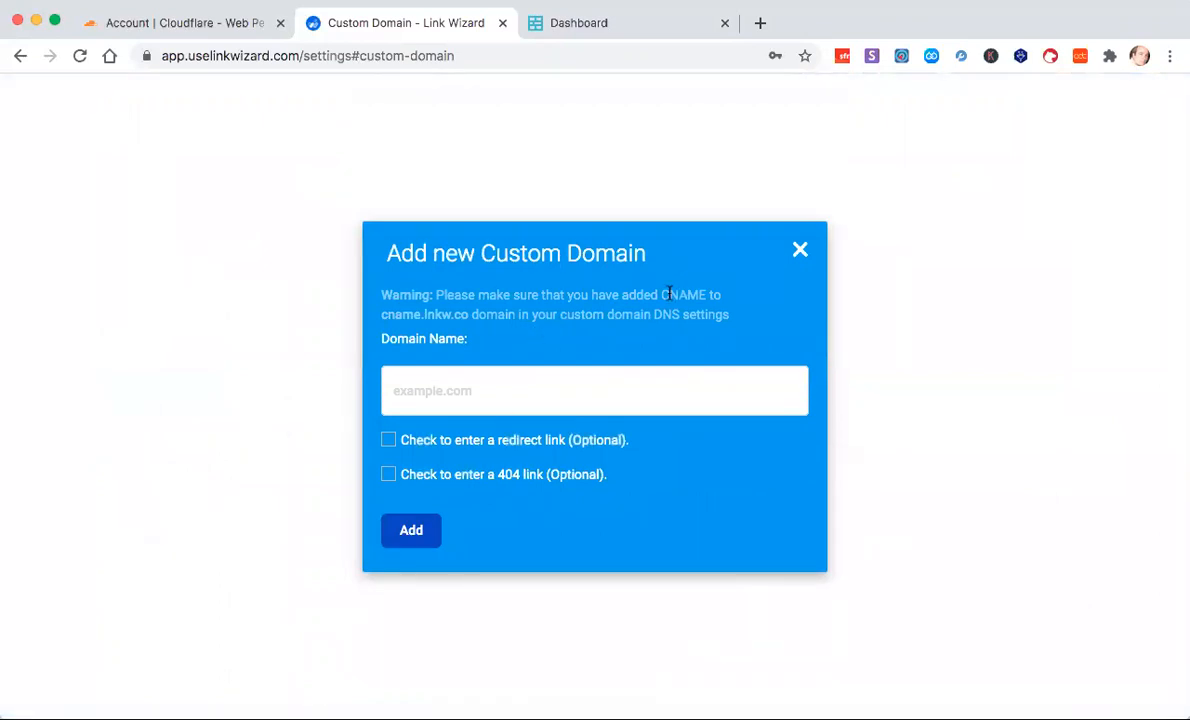
Step: Copy the CNAME target cname.lnkw.co from the custom domain form's warning text
drag(661, 295, 727, 298)
mouse_move(468, 314)
mouse_down()
mouse_move(380, 312)
mouse_move(463, 316)
mouse_up()
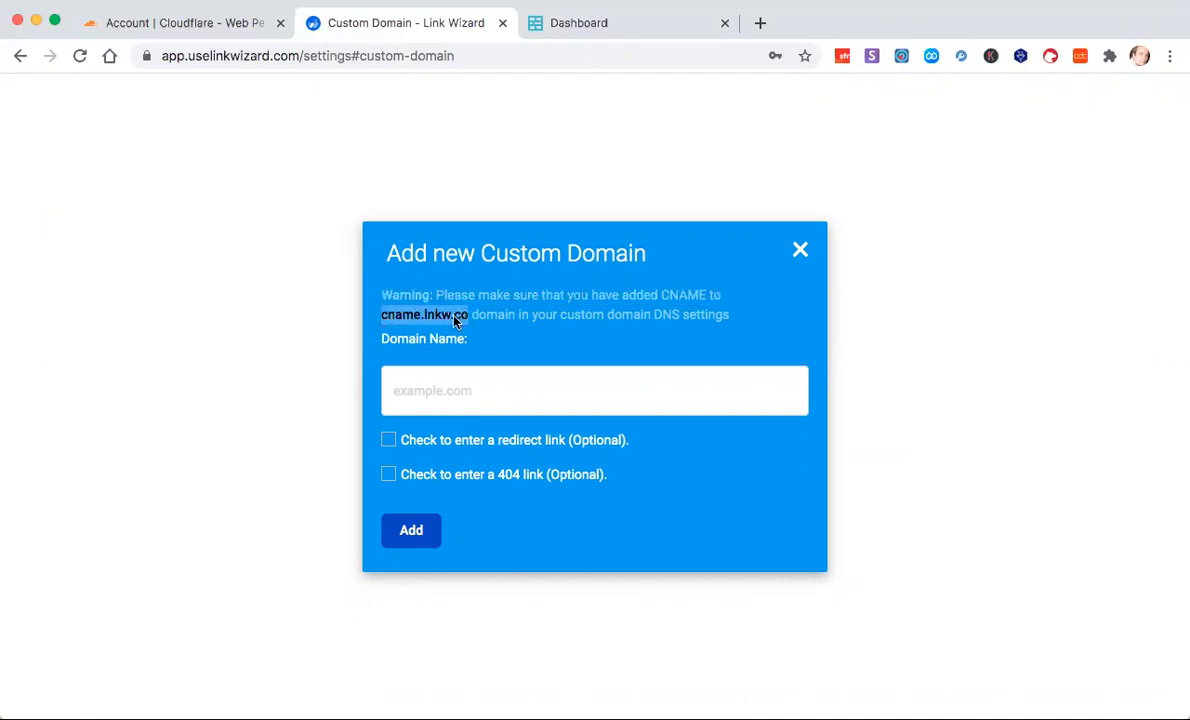
right_click(459, 317)
click(481, 354)
Step: Create the subdomain sandiego on dwicriminallawyers.com with target cname.lnkw.co using the Custom Domain Creator extension
click(1080, 57)
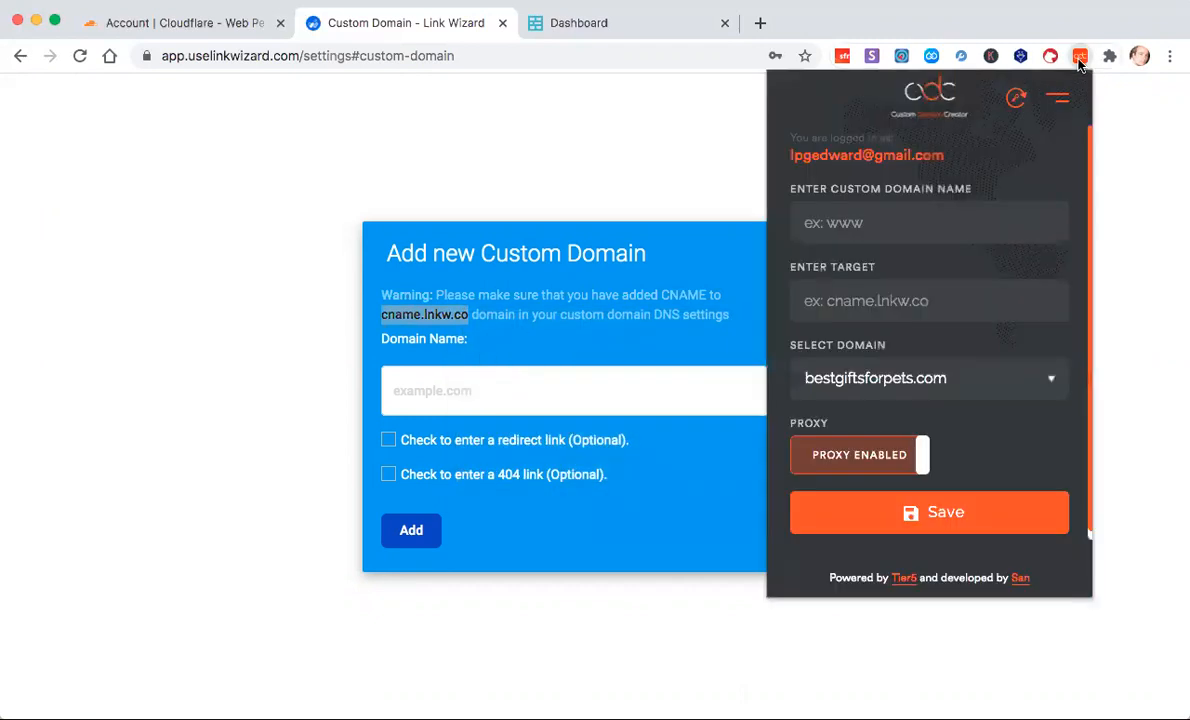
click(857, 385)
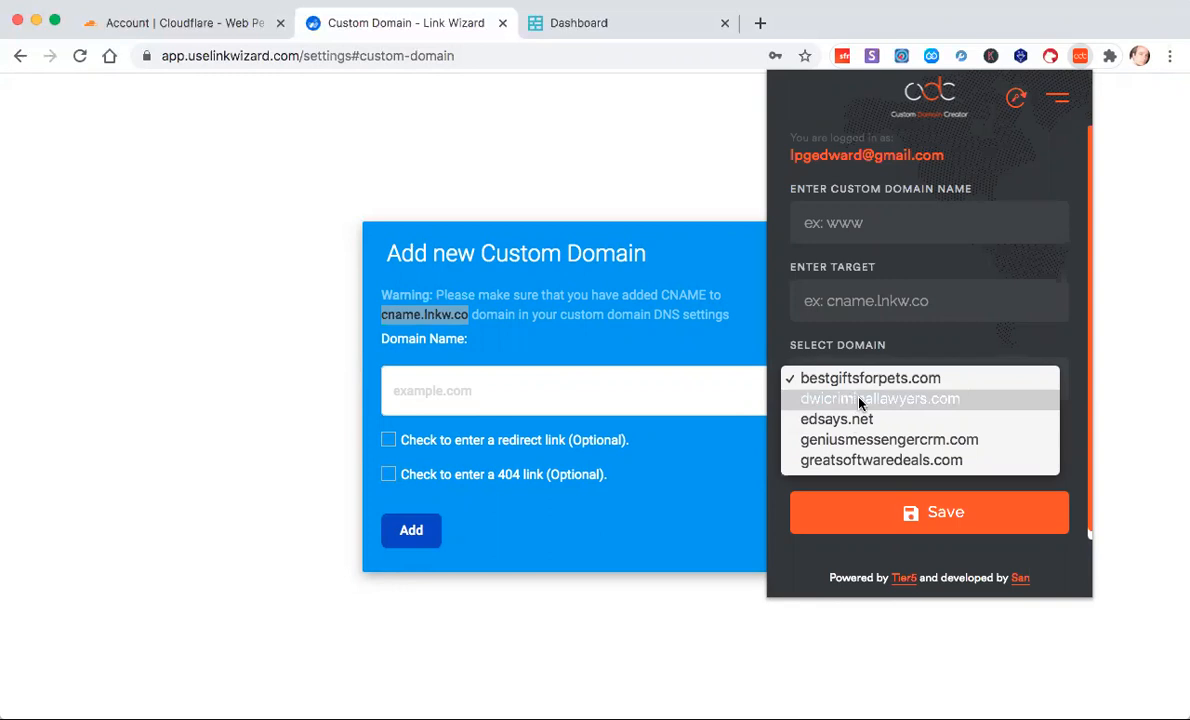
click(858, 400)
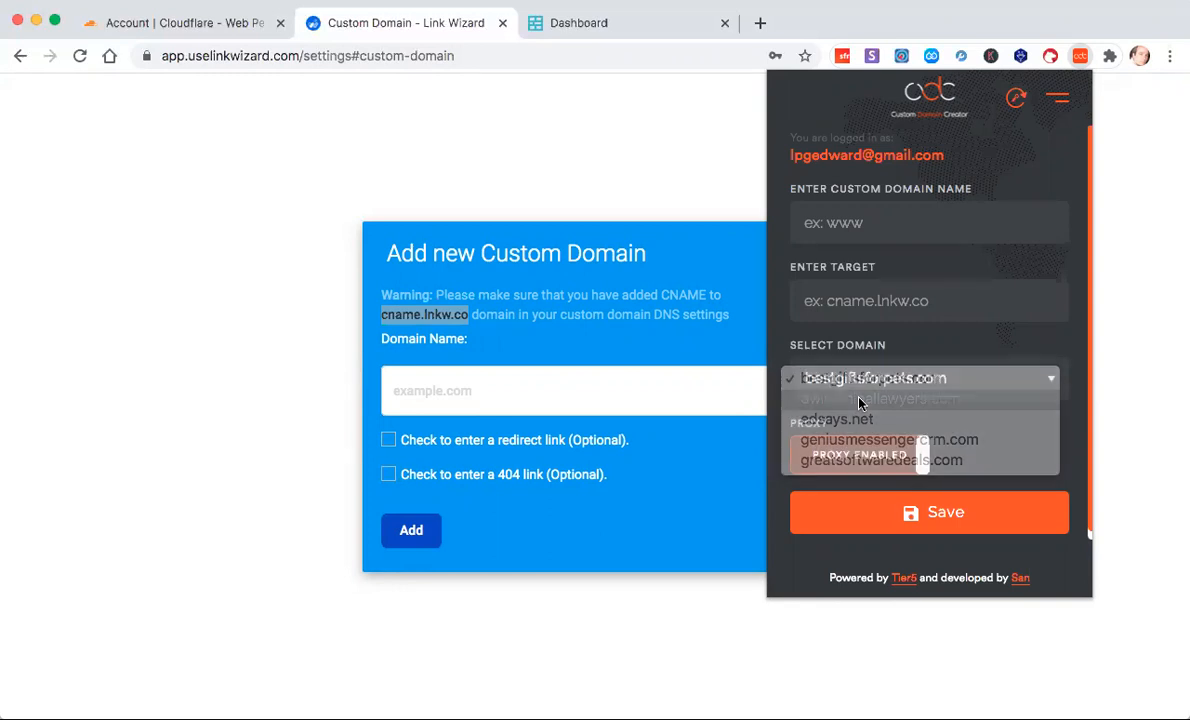
click(848, 222)
text(sandiego)
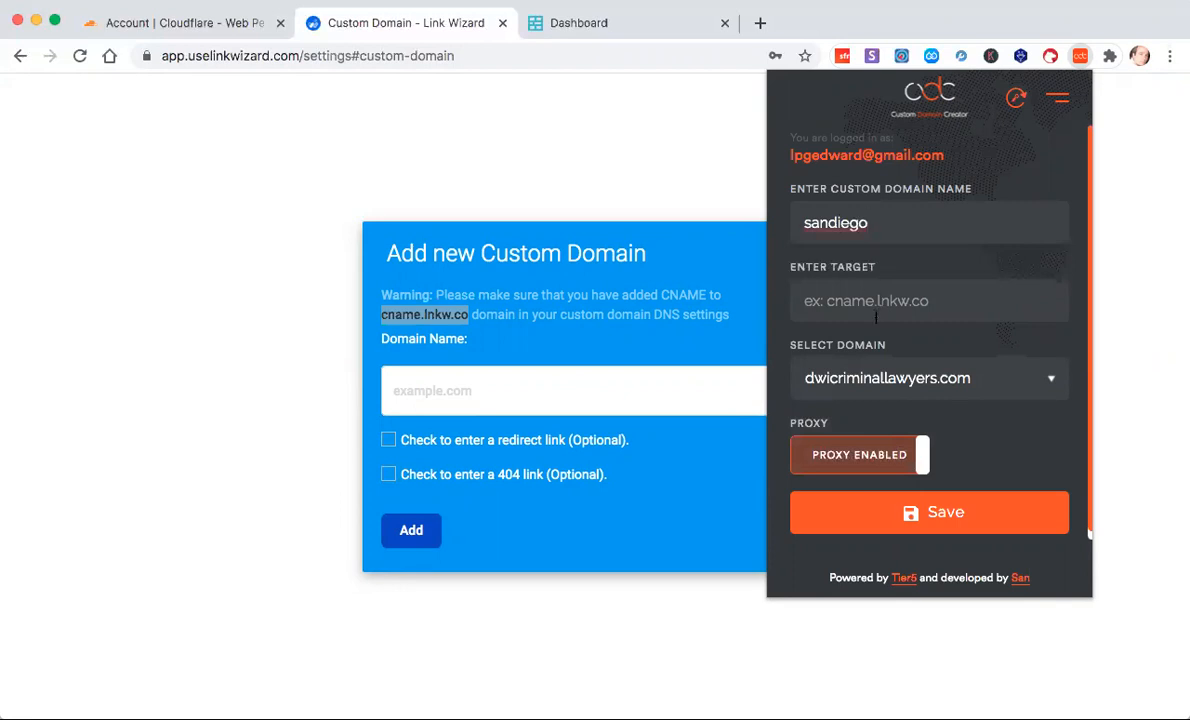
click(816, 297)
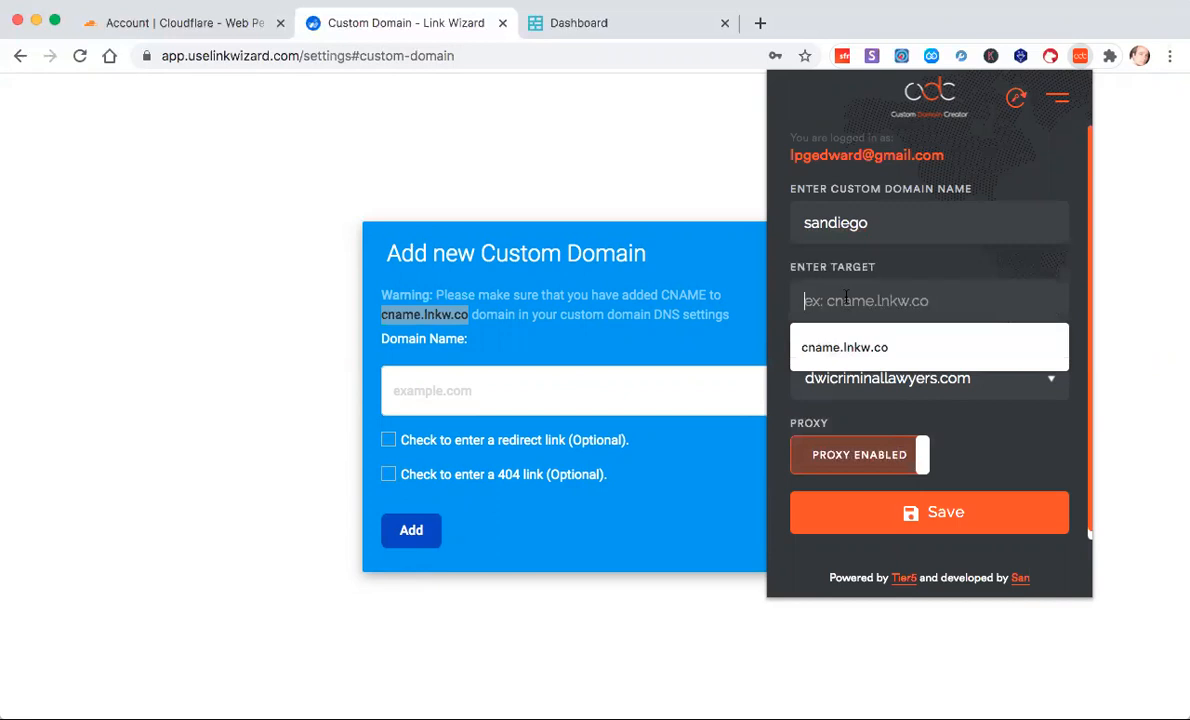
key(ctrl+v)
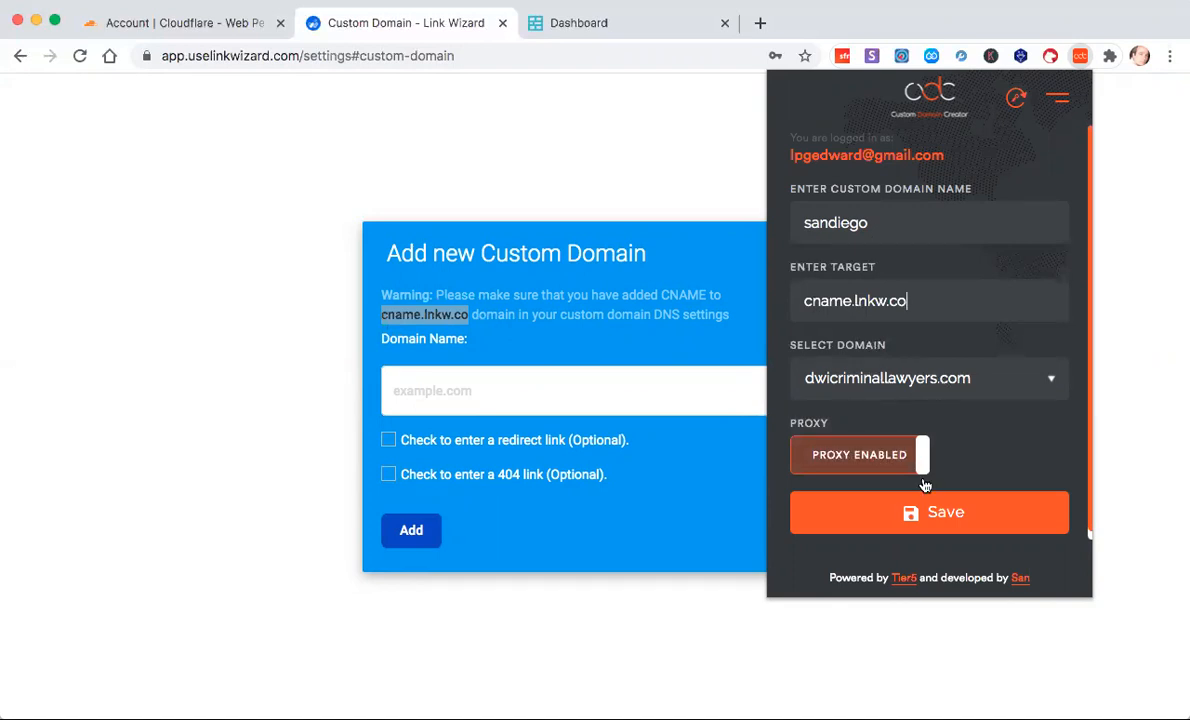
click(935, 520)
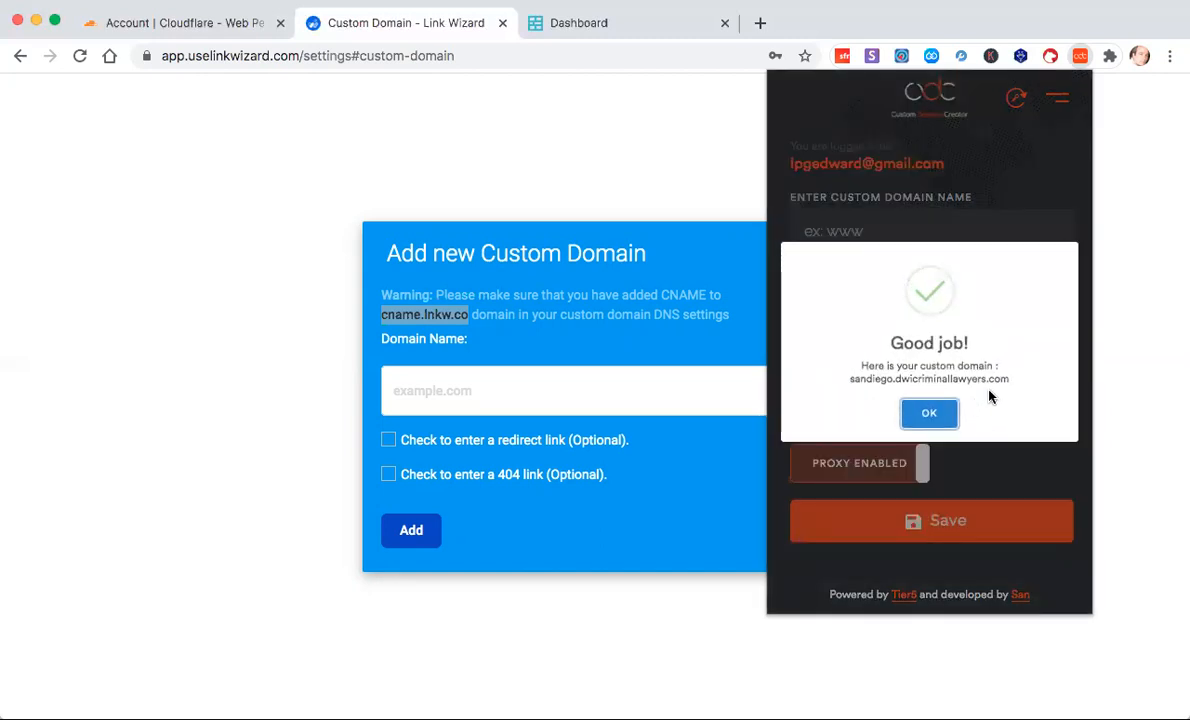
Step: Copy the generated domain sandiego.dwicriminallawyers.com and add it as a custom domain in Link Wizard
drag(1010, 380, 843, 381)
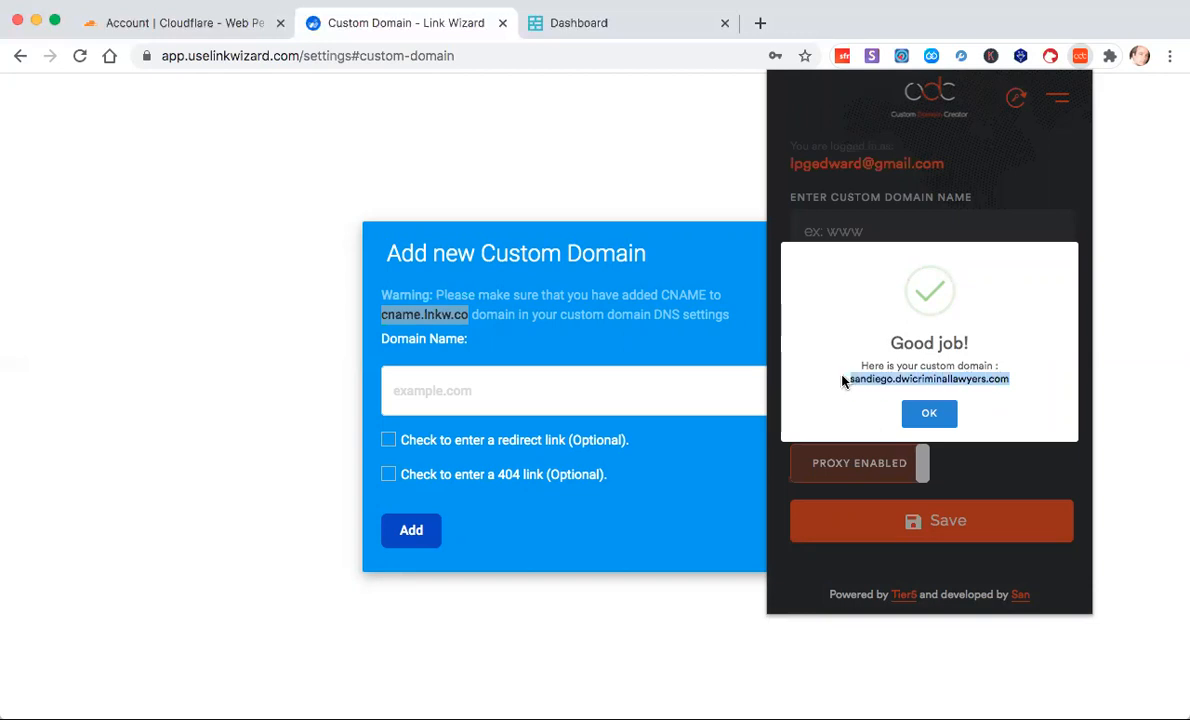
right_click(865, 380)
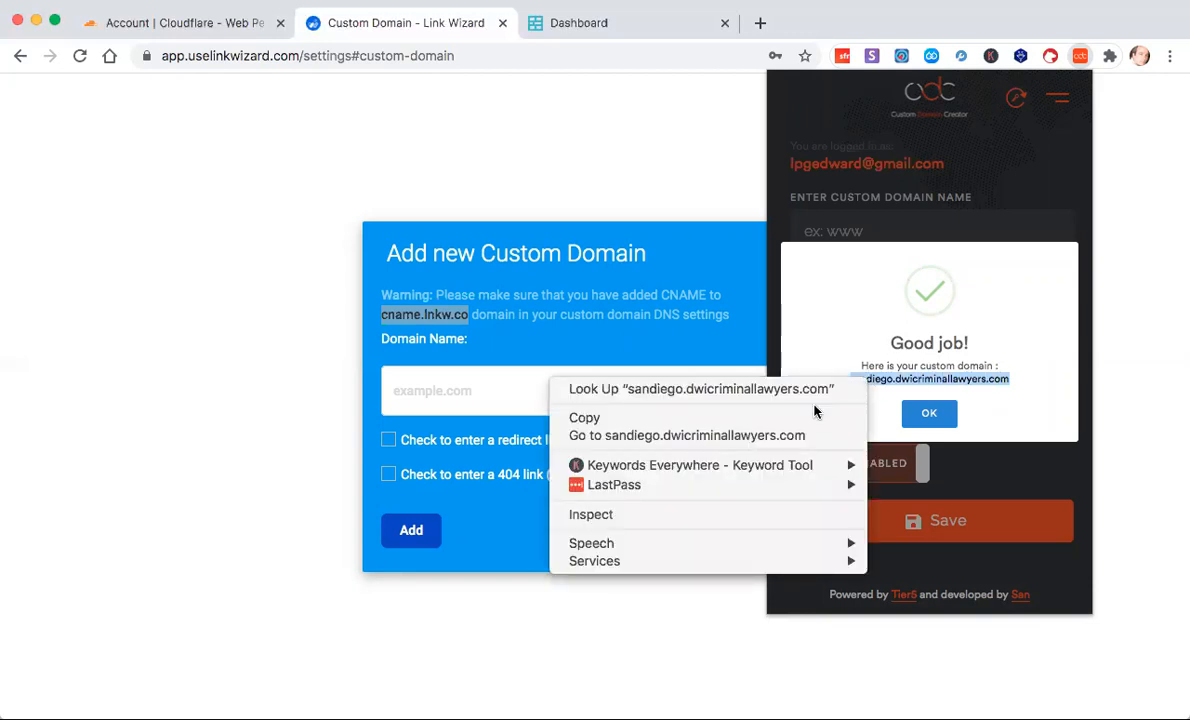
click(780, 417)
click(465, 391)
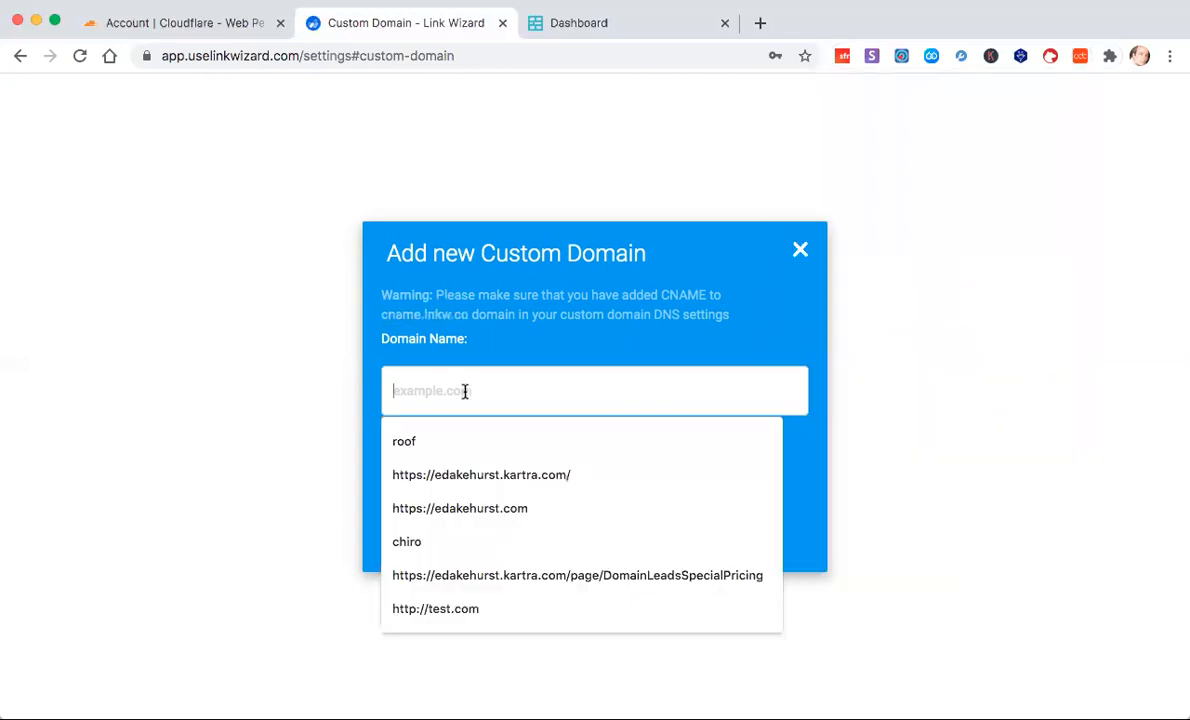
key(super+v)
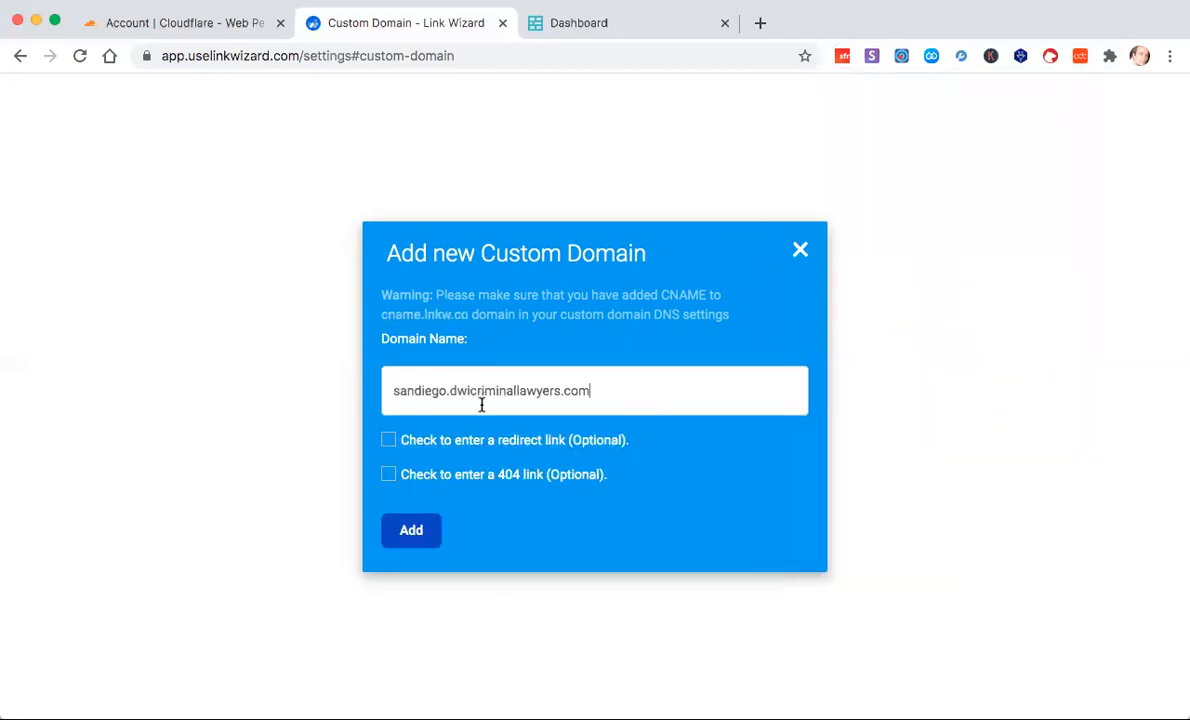
click(411, 533)
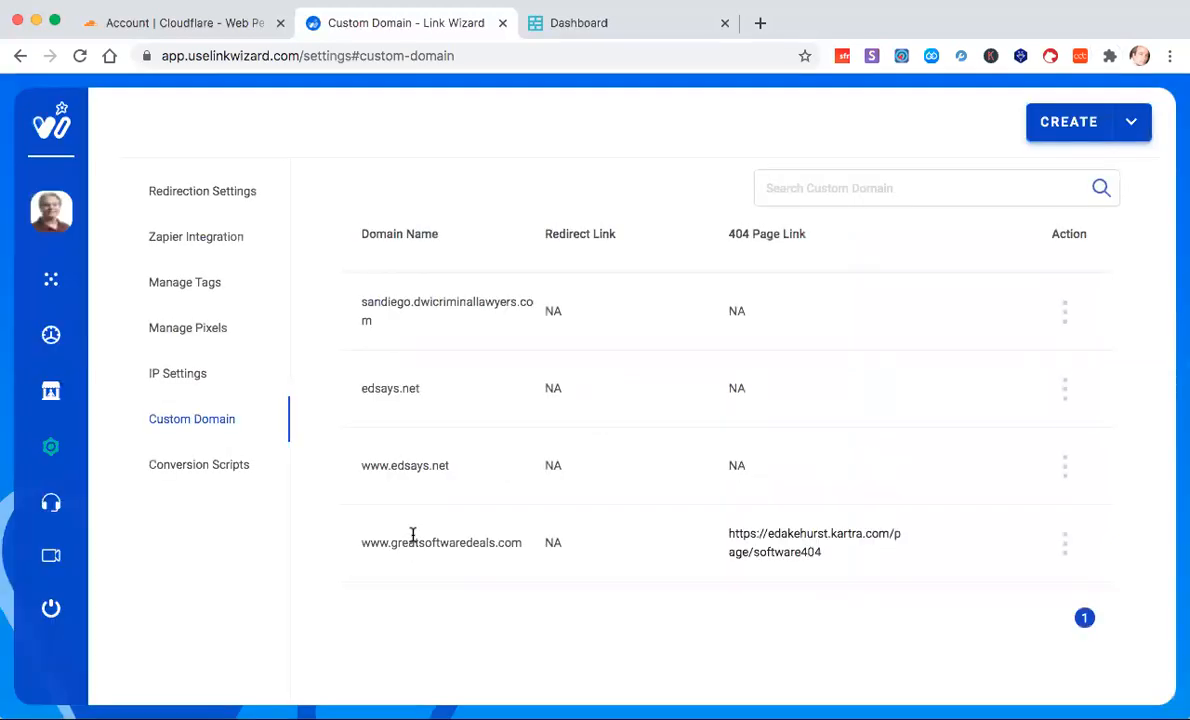
click(1131, 122)
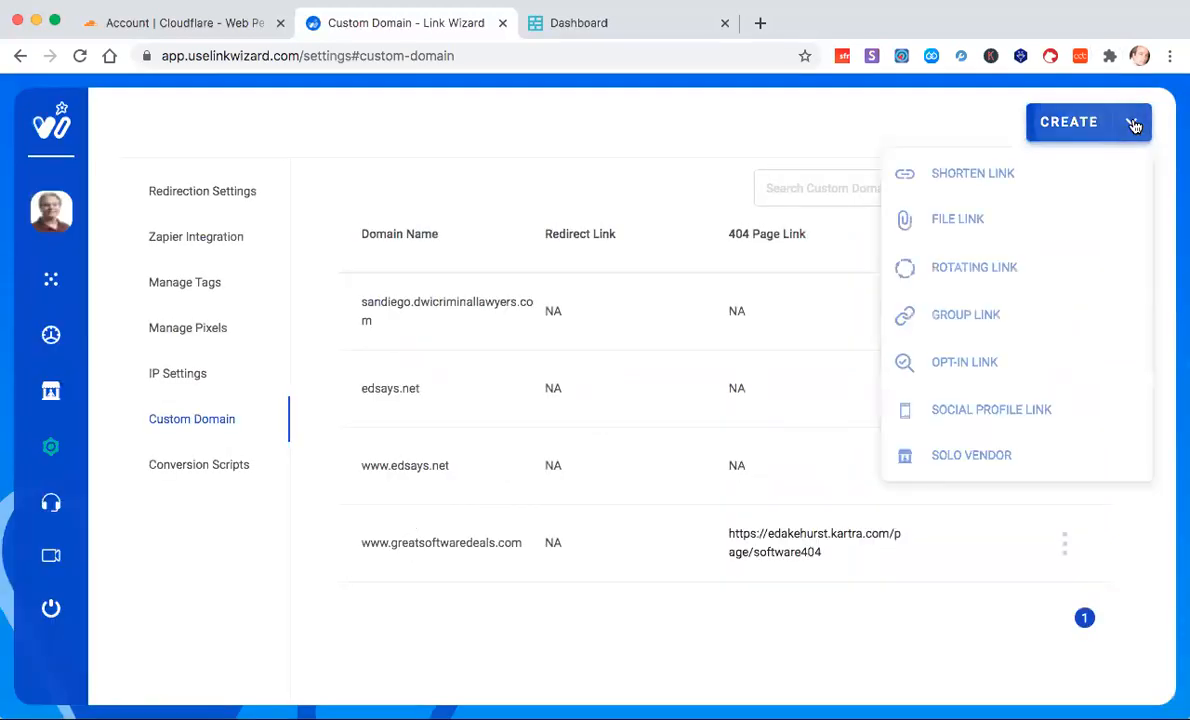
click(990, 175)
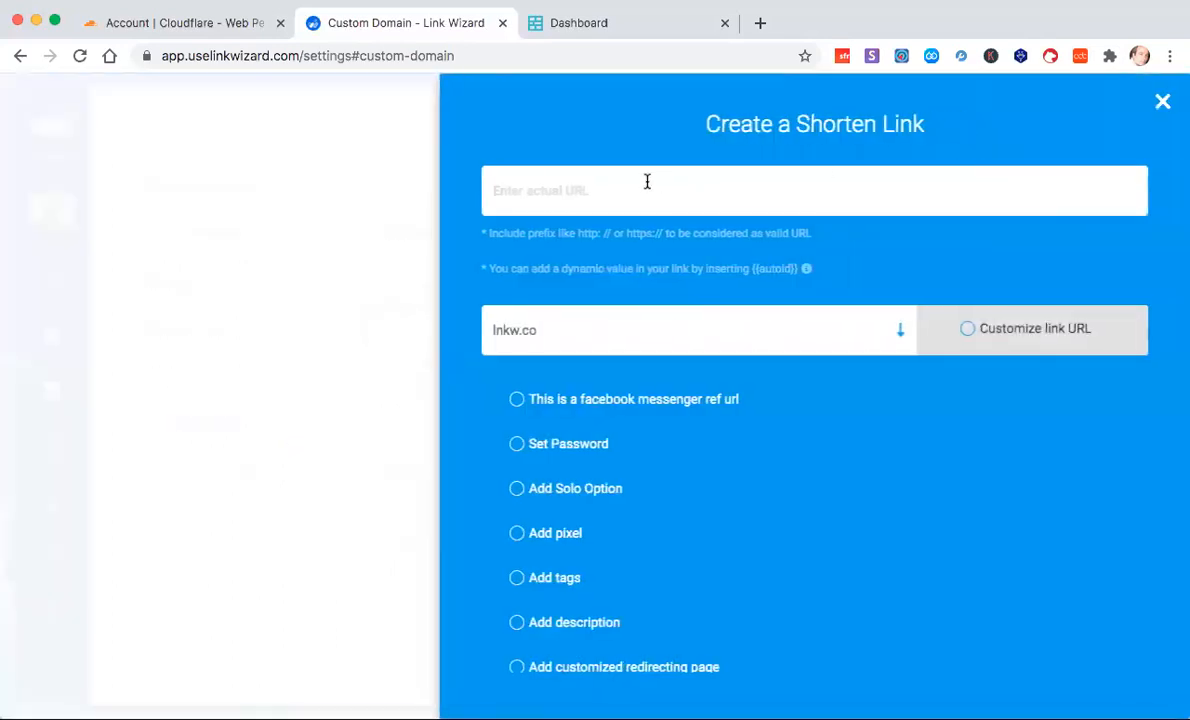
text(https)
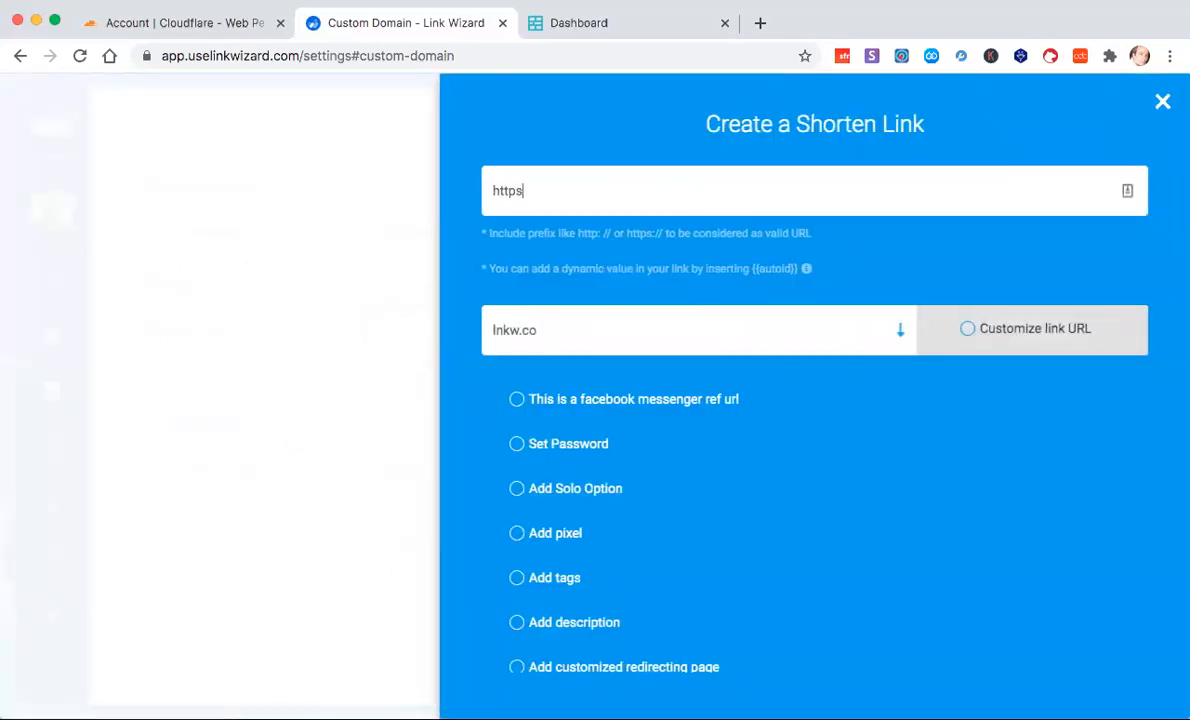
text(://google.com)
click(896, 330)
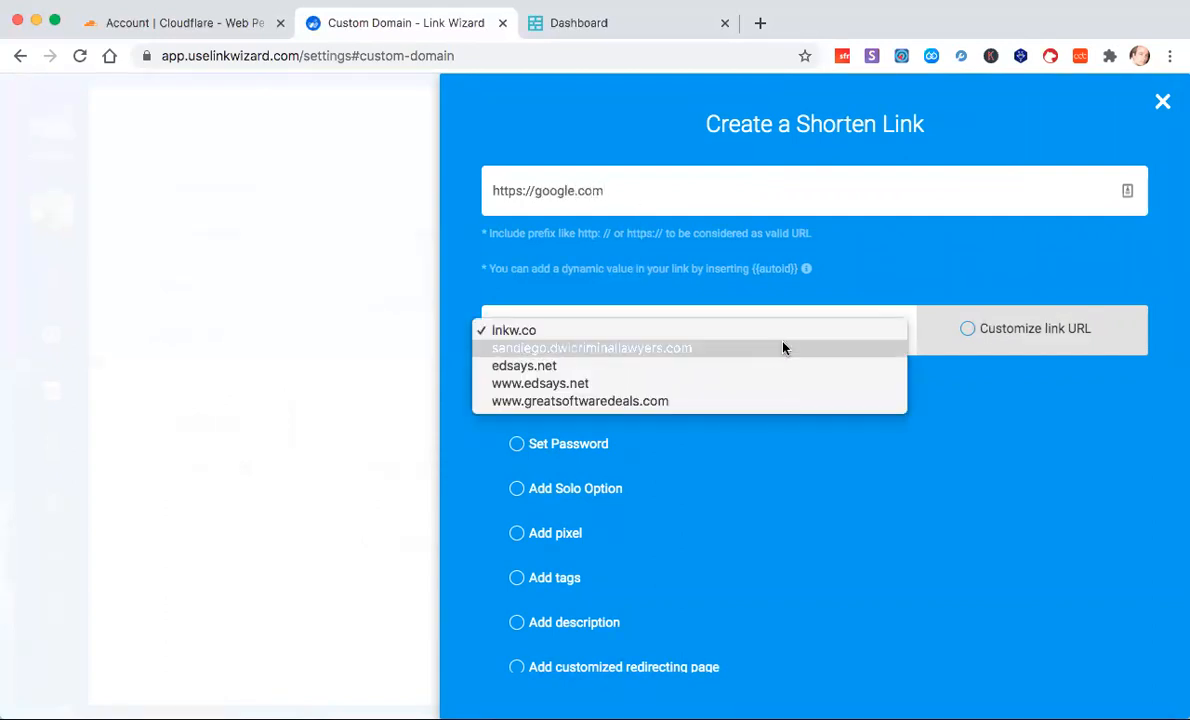
click(532, 348)
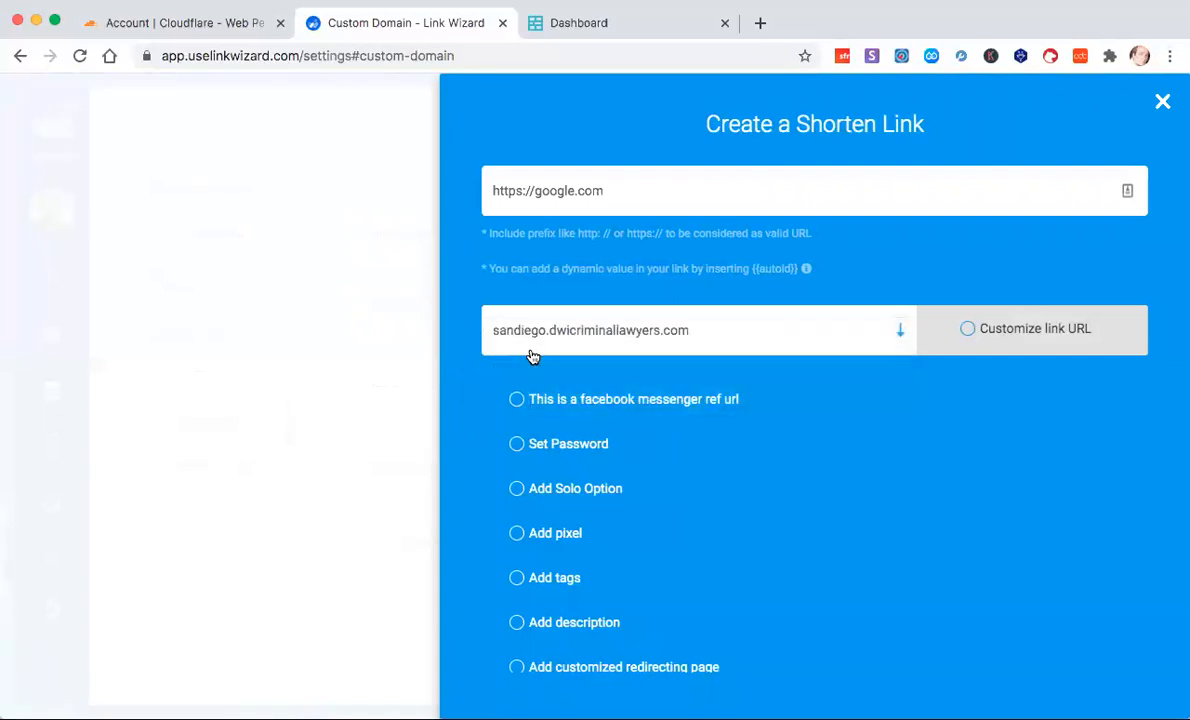
Step: Customize the short link's URL with the ending FBad1
click(1062, 340)
click(721, 400)
text(Fbad1)
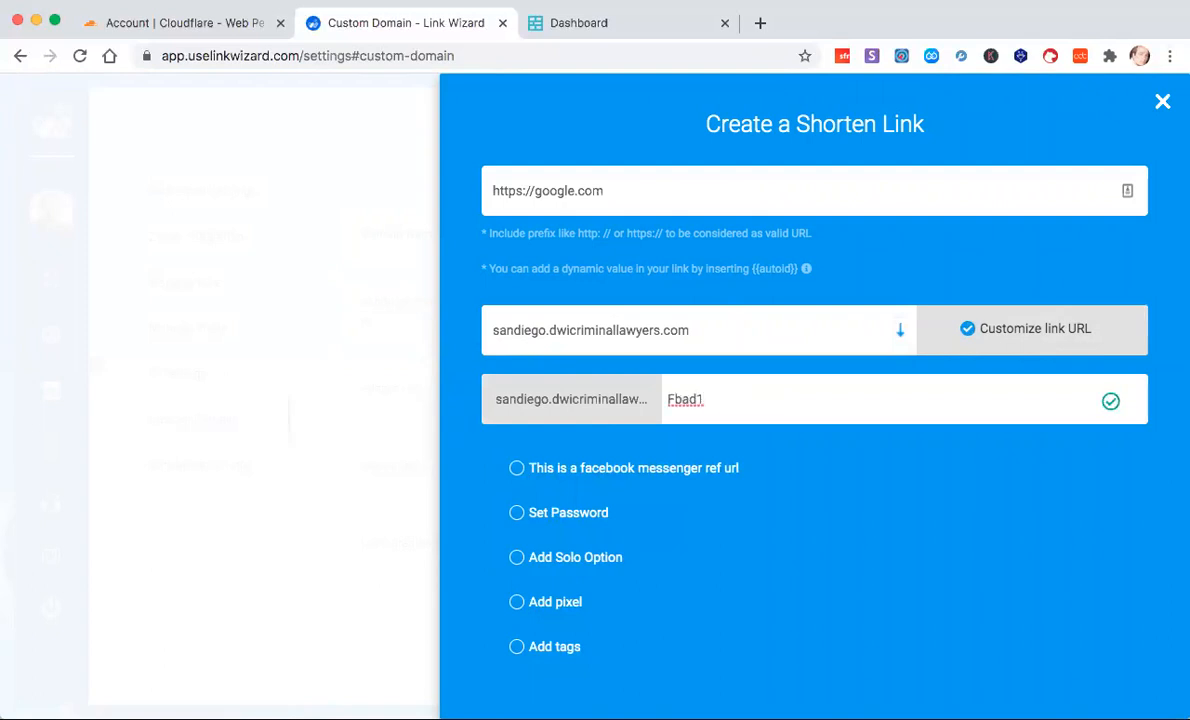
click(680, 399)
key(BackSpace)
text(B)
Step: Enable tags for the short link and add the tag cdc
scroll(728, 409, down, 2)
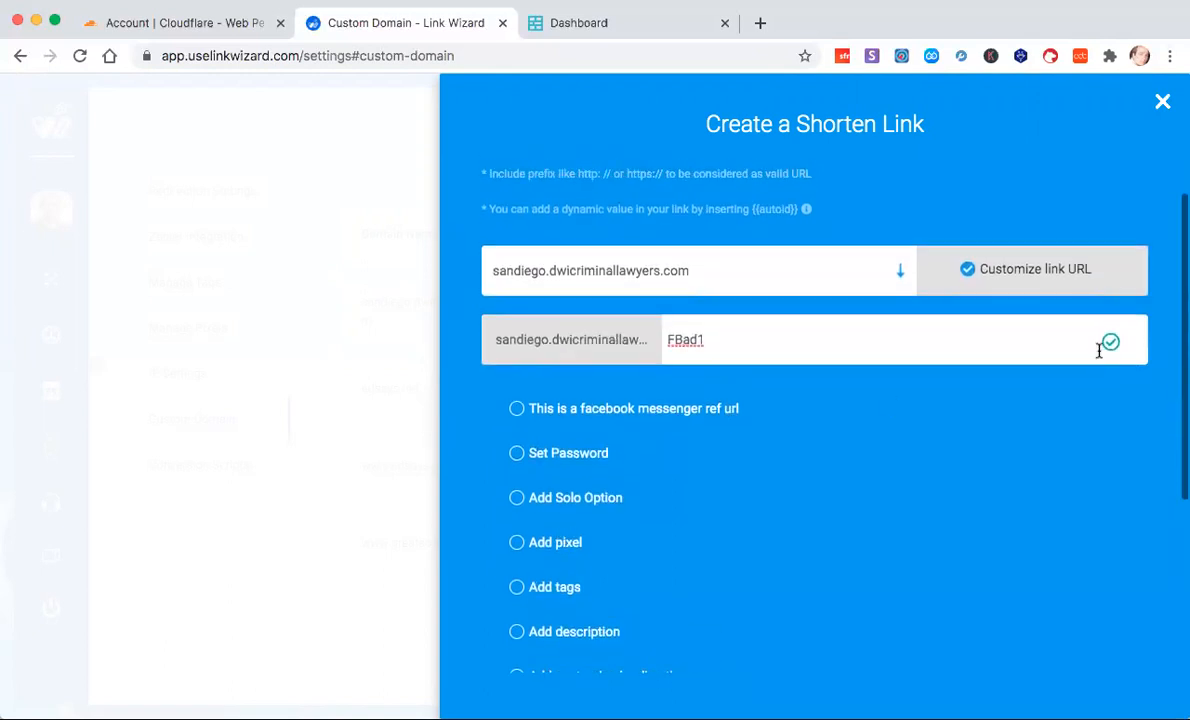
scroll(839, 404, down, 3)
click(520, 443)
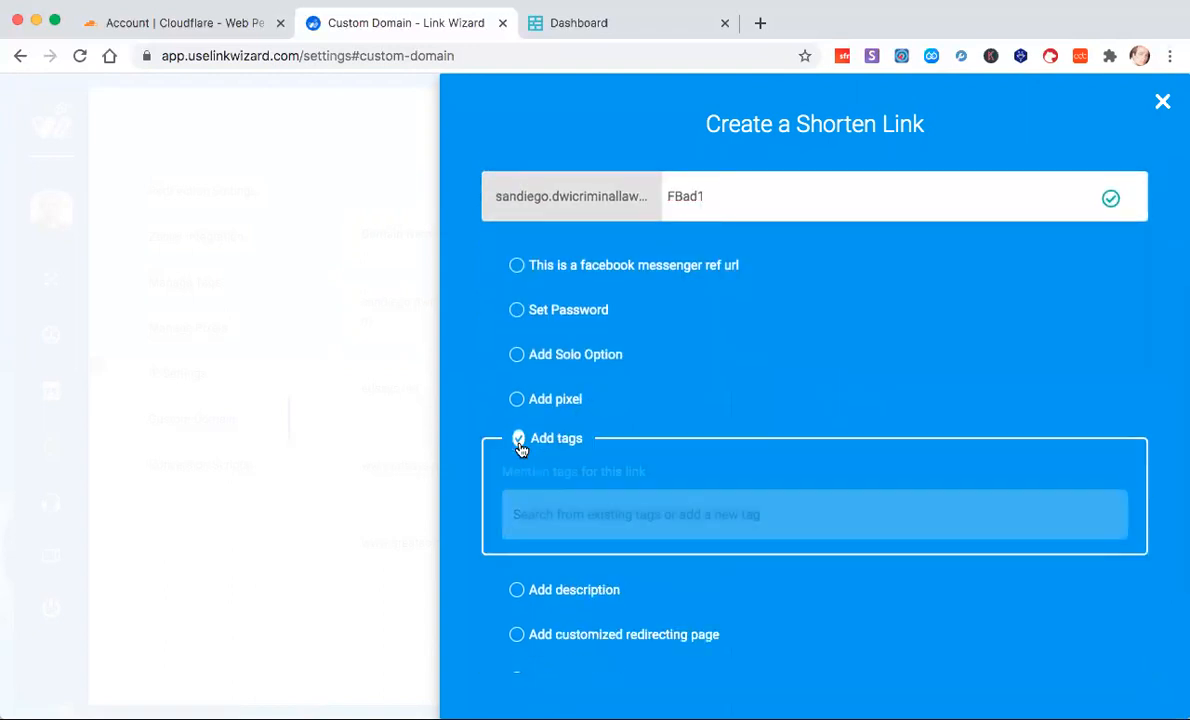
click(543, 516)
text(cdc,)
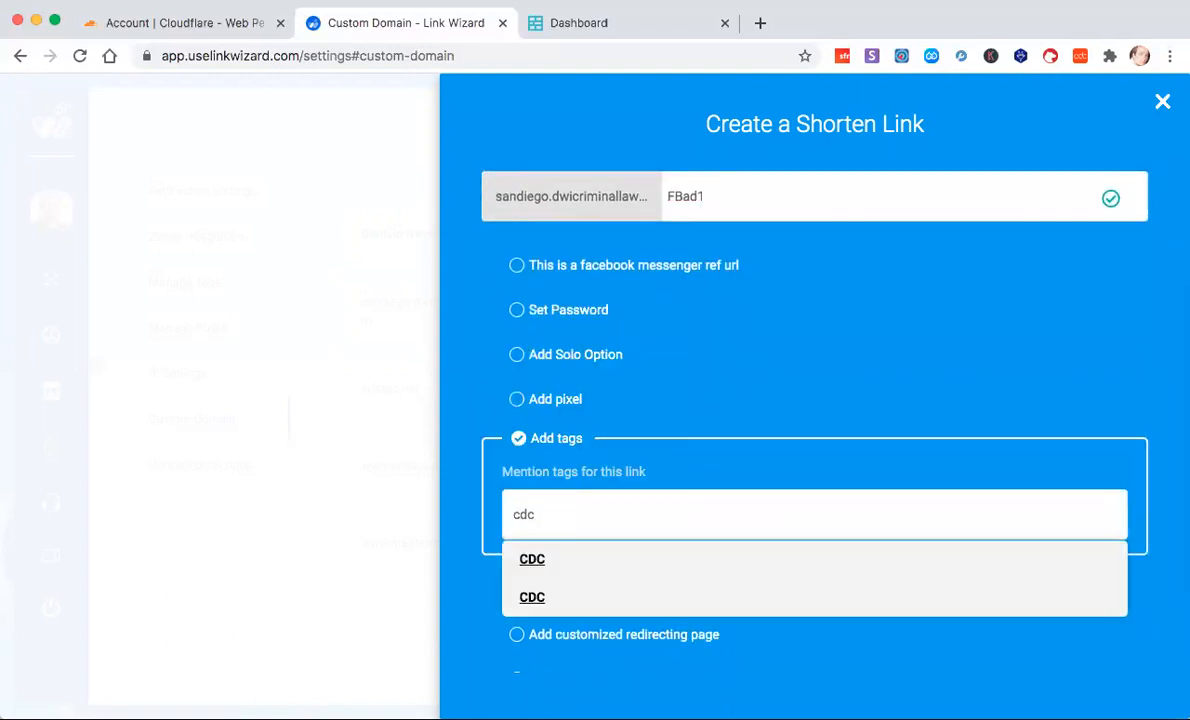
key(BackSpace)
key(Return)
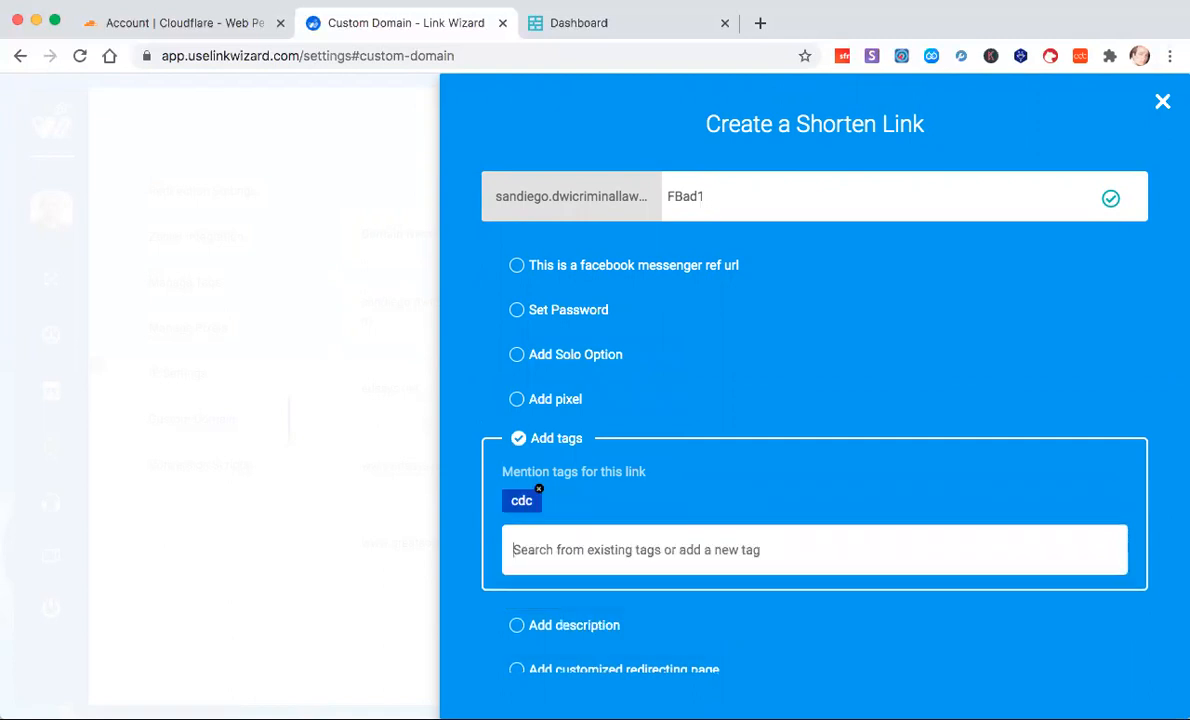
Step: Add the description "cdc test" to the link and create the short link
scroll(459, 377, down, 5)
click(517, 393)
click(533, 465)
text(cdc test)
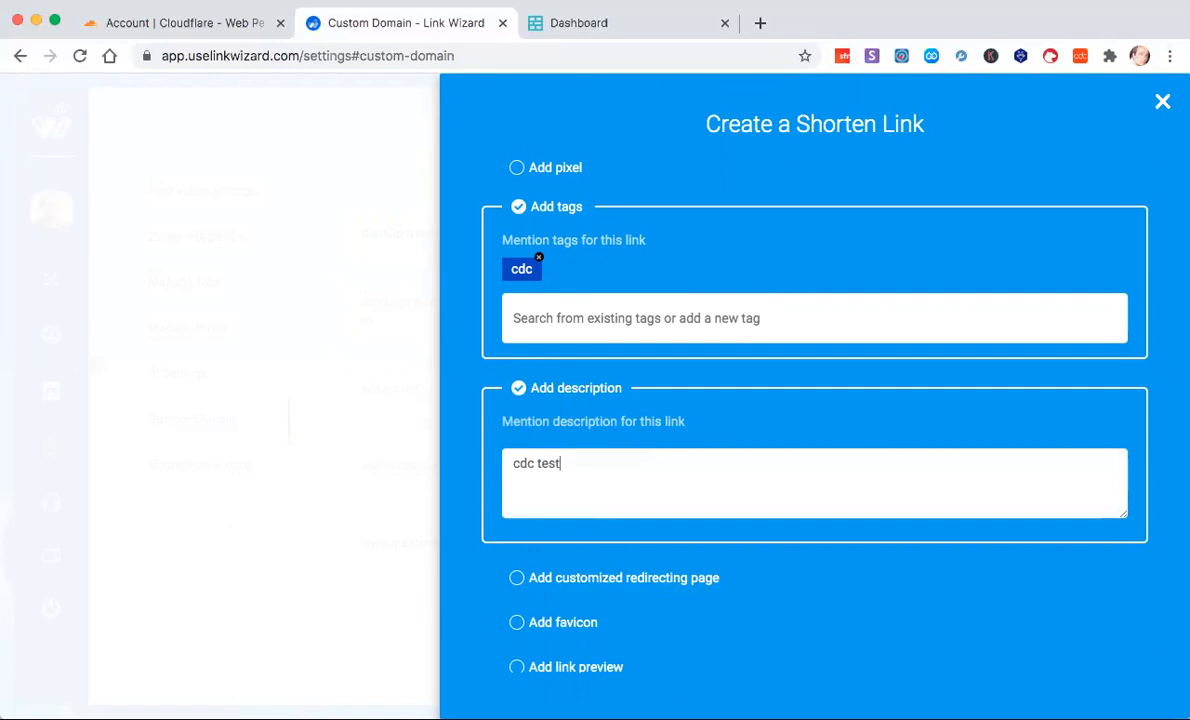
scroll(538, 482, down, 3)
scroll(527, 390, down, 2)
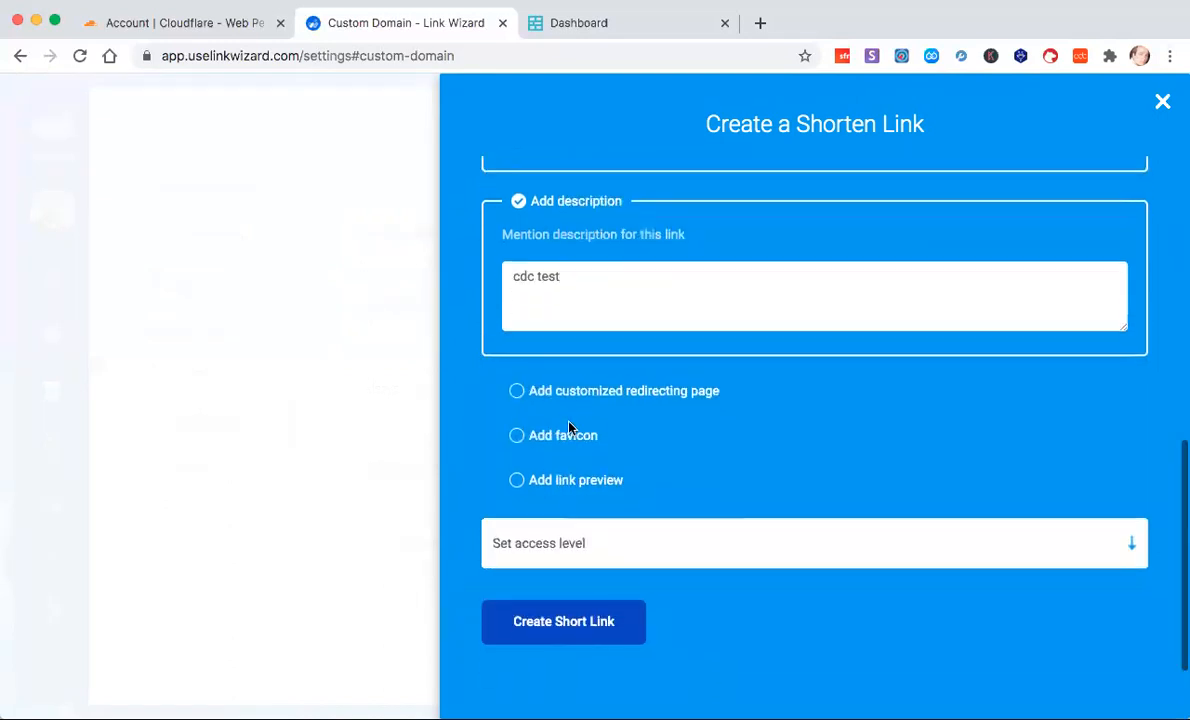
click(580, 621)
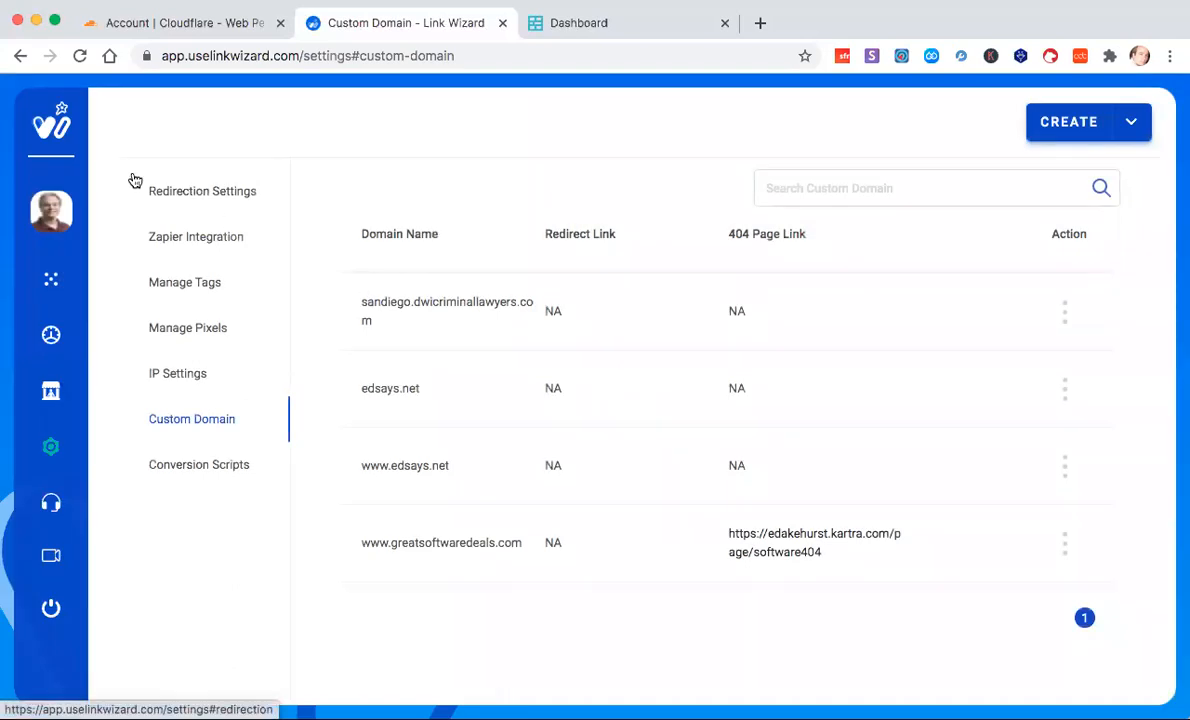
Step: Test the new sandiego.dwicriminallawyers.com short link from the Link Wizard dashboard and close the page it opens
click(51, 334)
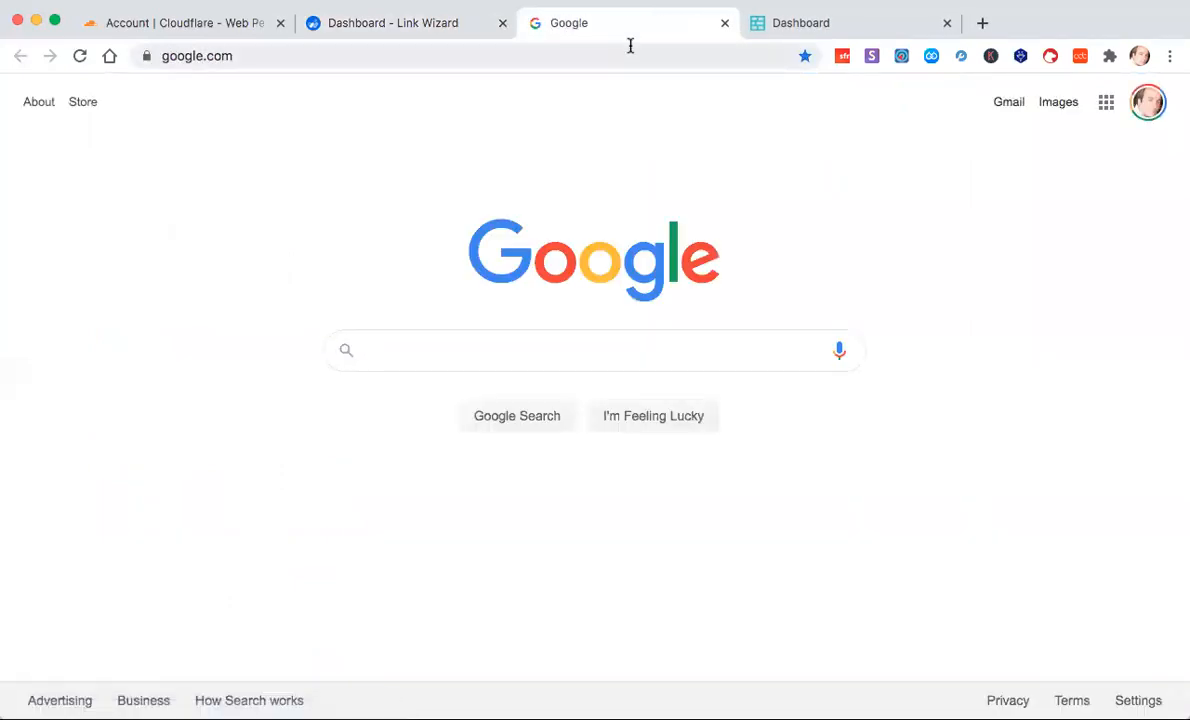
click(724, 24)
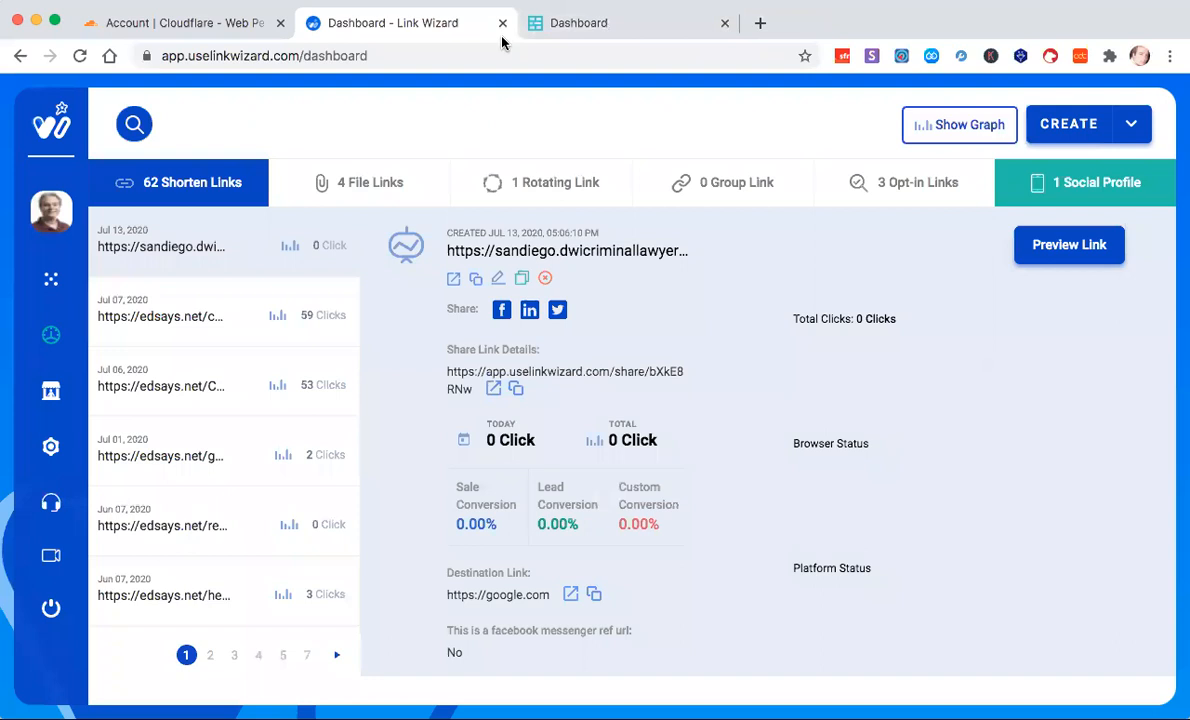
Step: Switch to Genius Pages and create a new site from the sites dashboard
click(604, 20)
scroll(530, 221, down, 2)
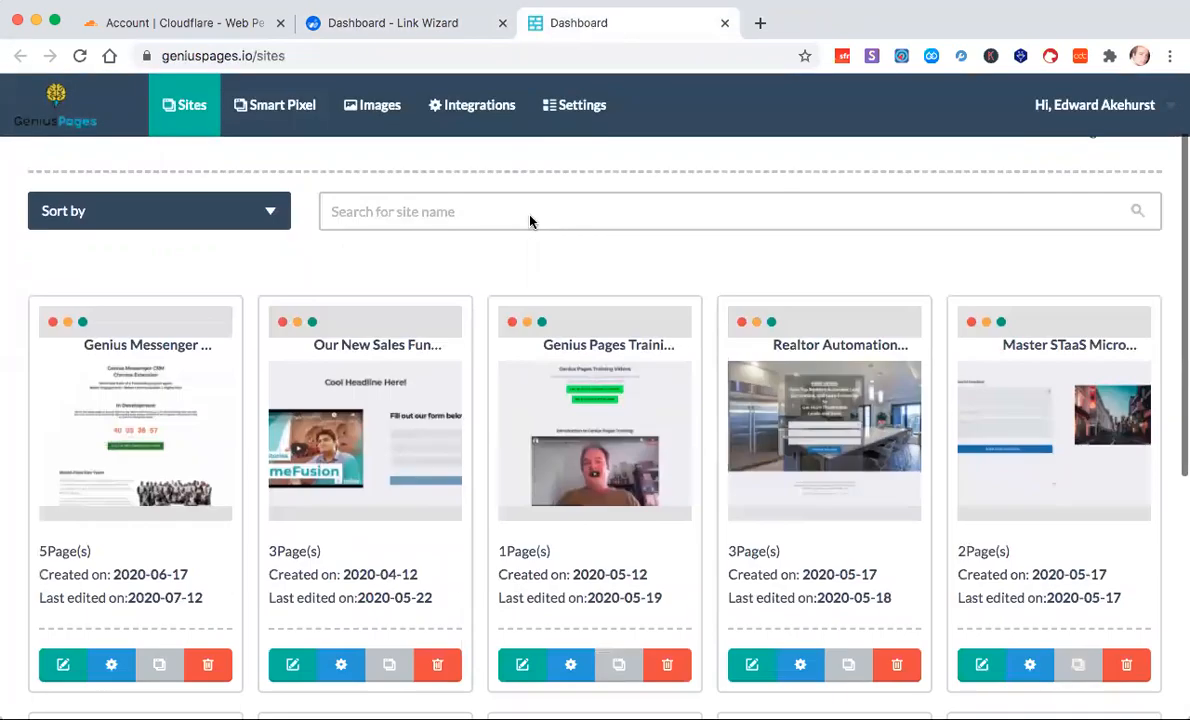
scroll(530, 218, up, 3)
click(1056, 196)
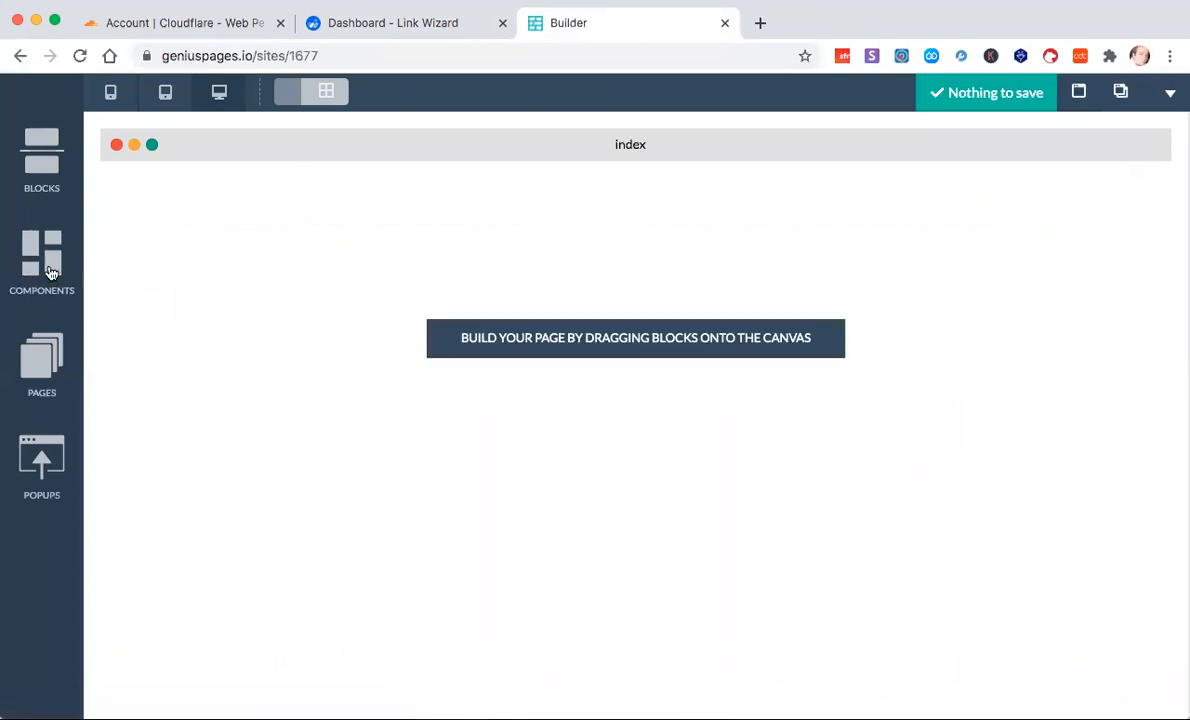
Step: Add the teddy bear block with the "Let's get stuff done!" button to the empty index page and save the site
click(40, 165)
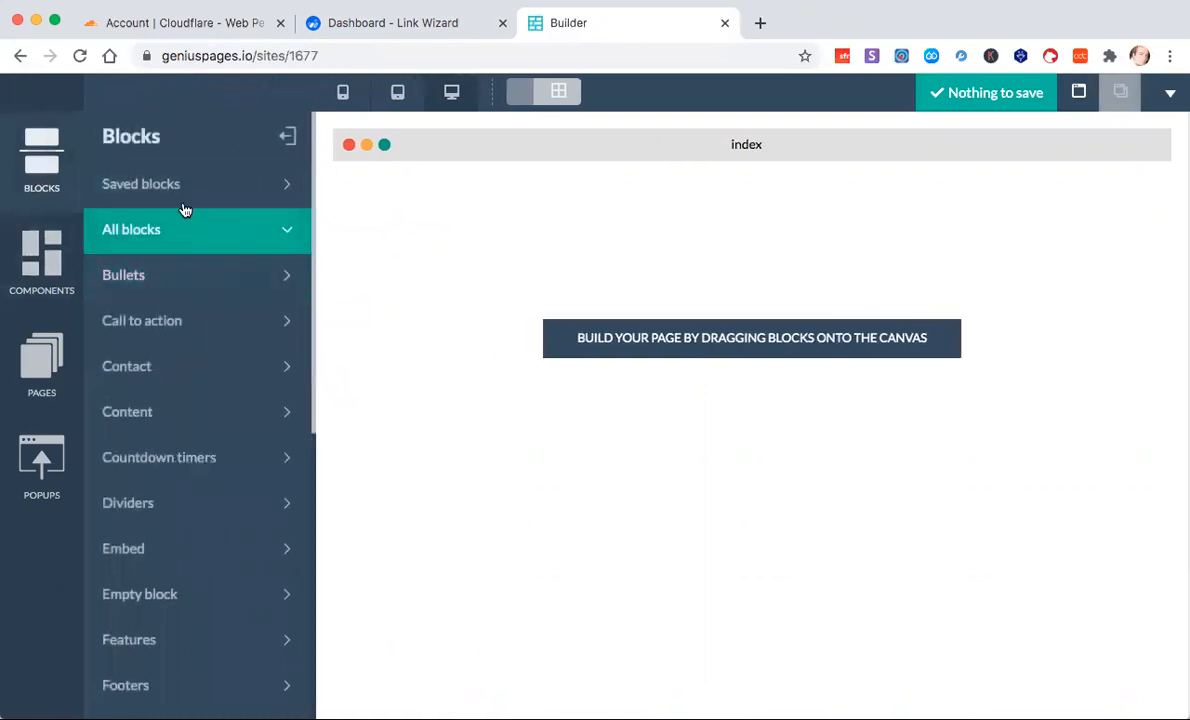
click(153, 244)
drag(250, 539, 605, 265)
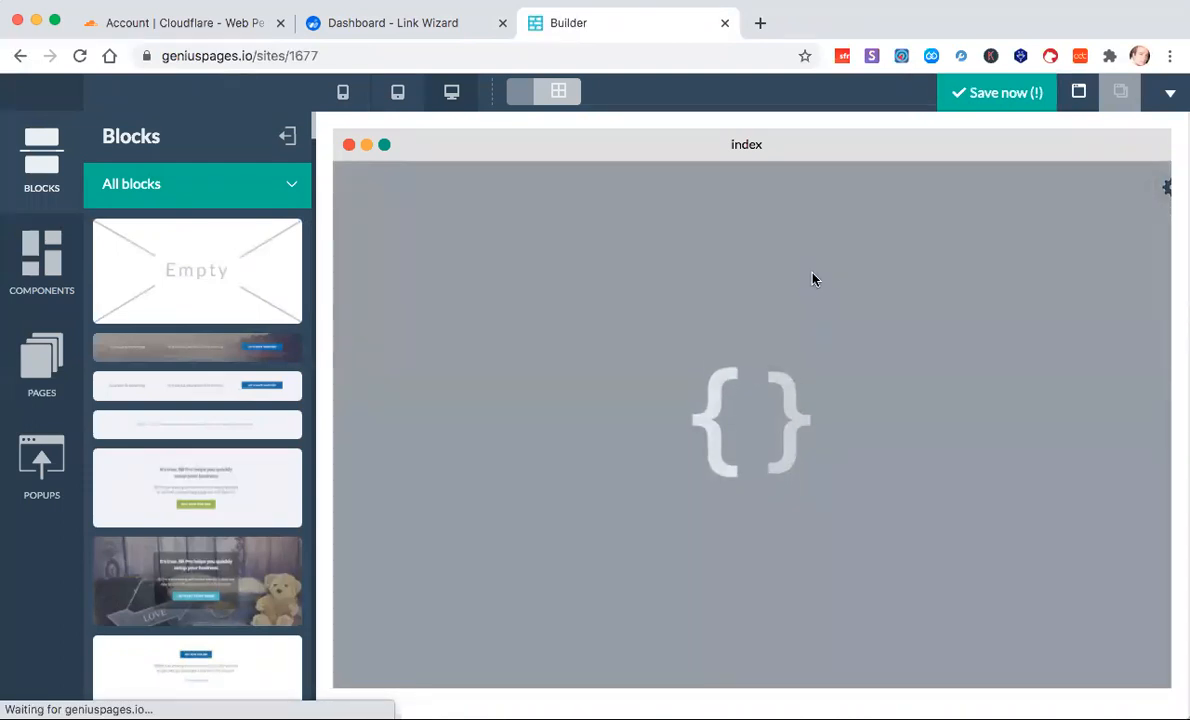
click(287, 135)
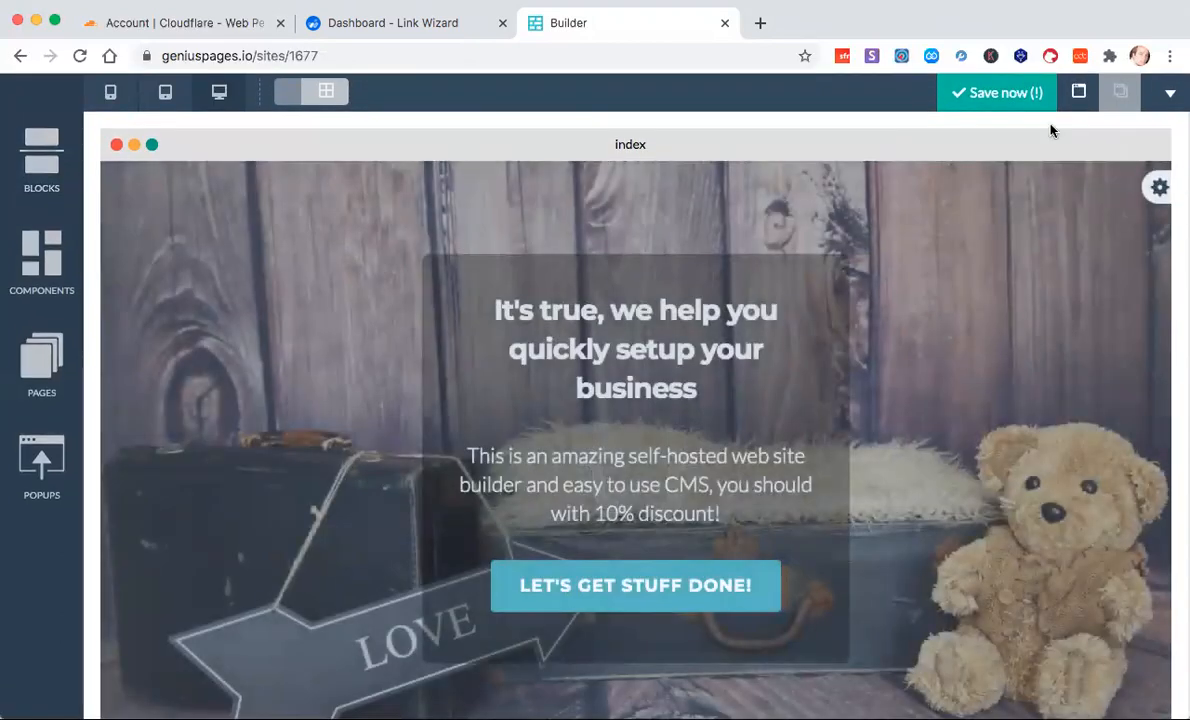
click(1028, 97)
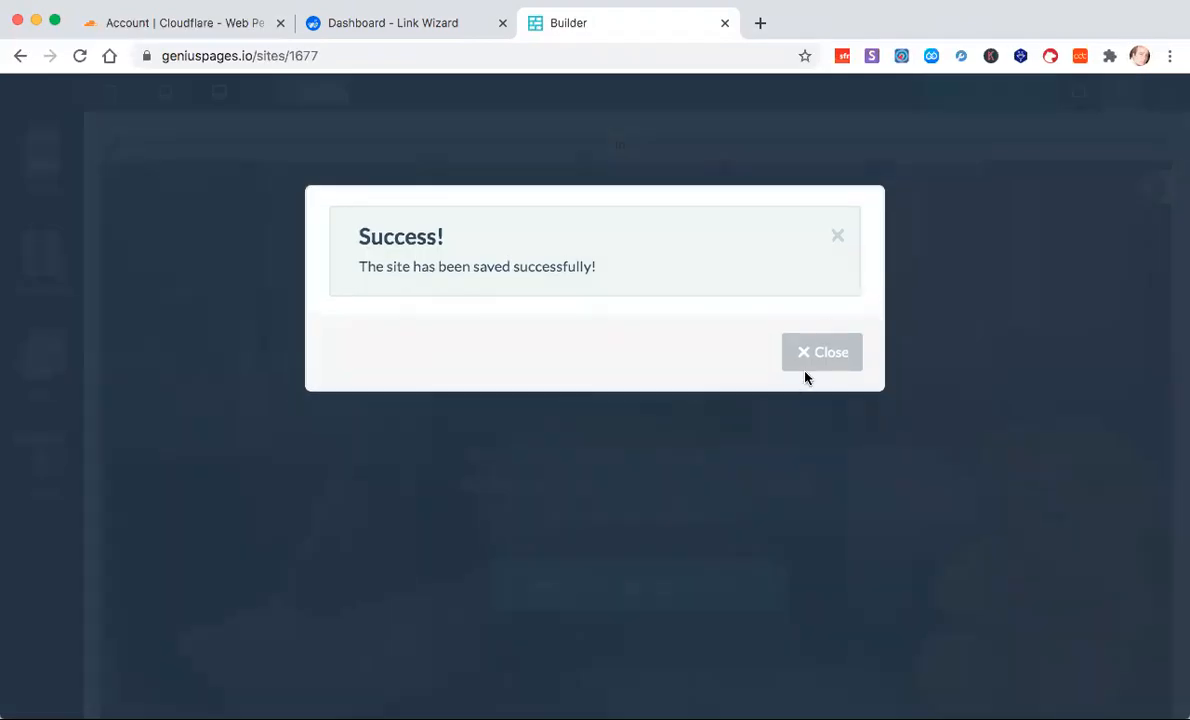
click(822, 350)
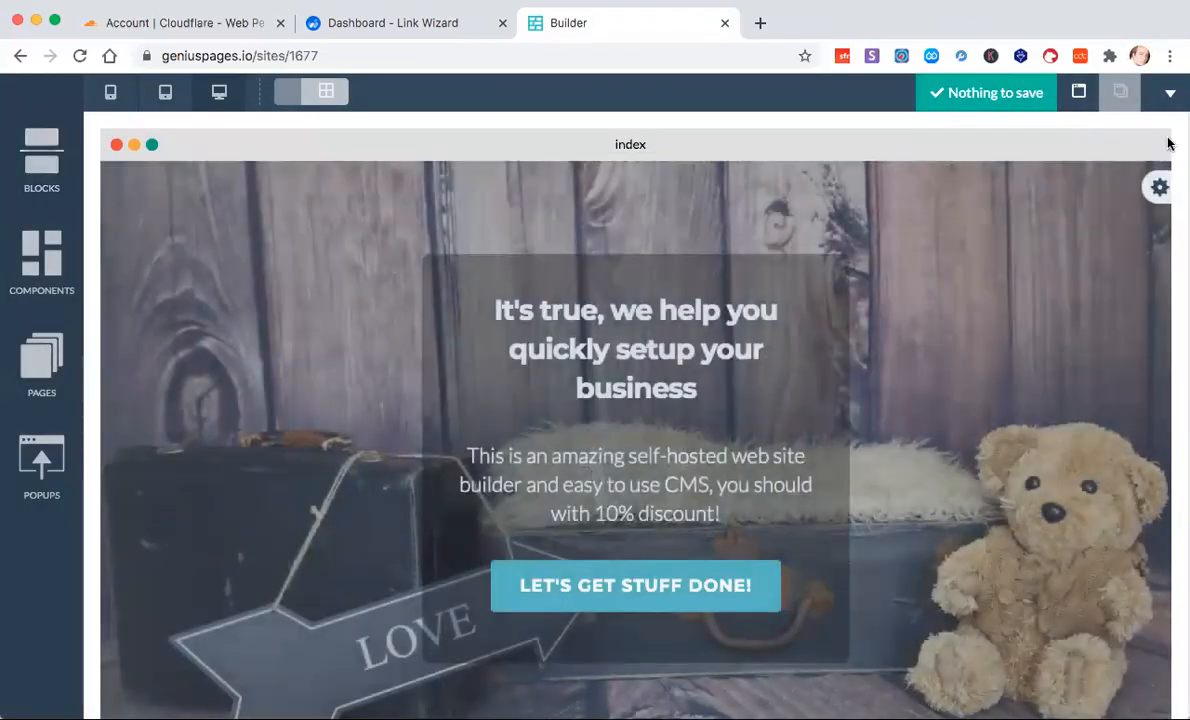
Step: Open the site settings and choose Custom domain as the publishing option
click(1170, 94)
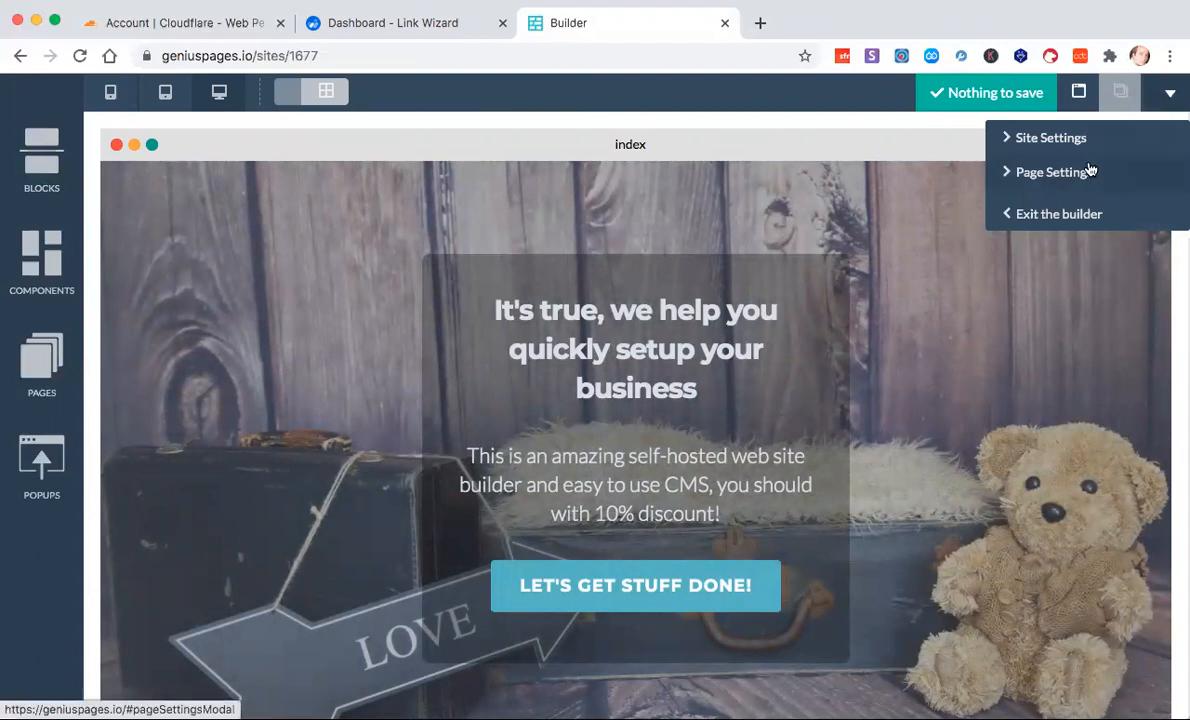
click(1048, 137)
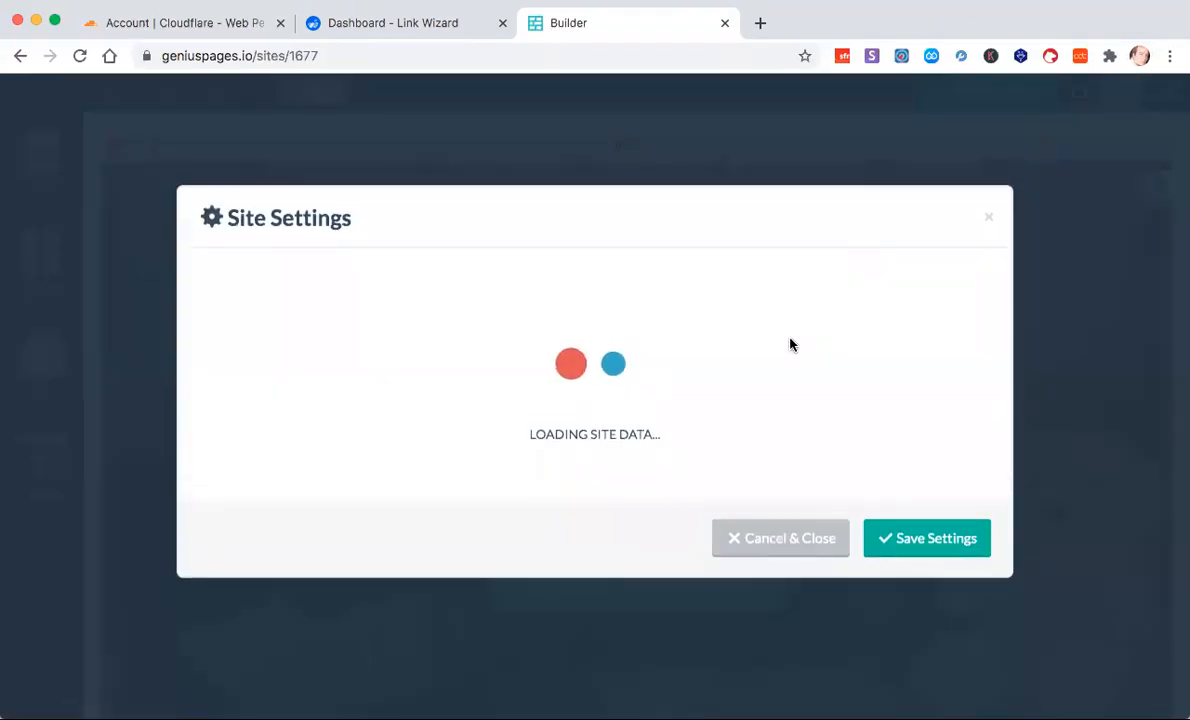
scroll(752, 446, down, 7)
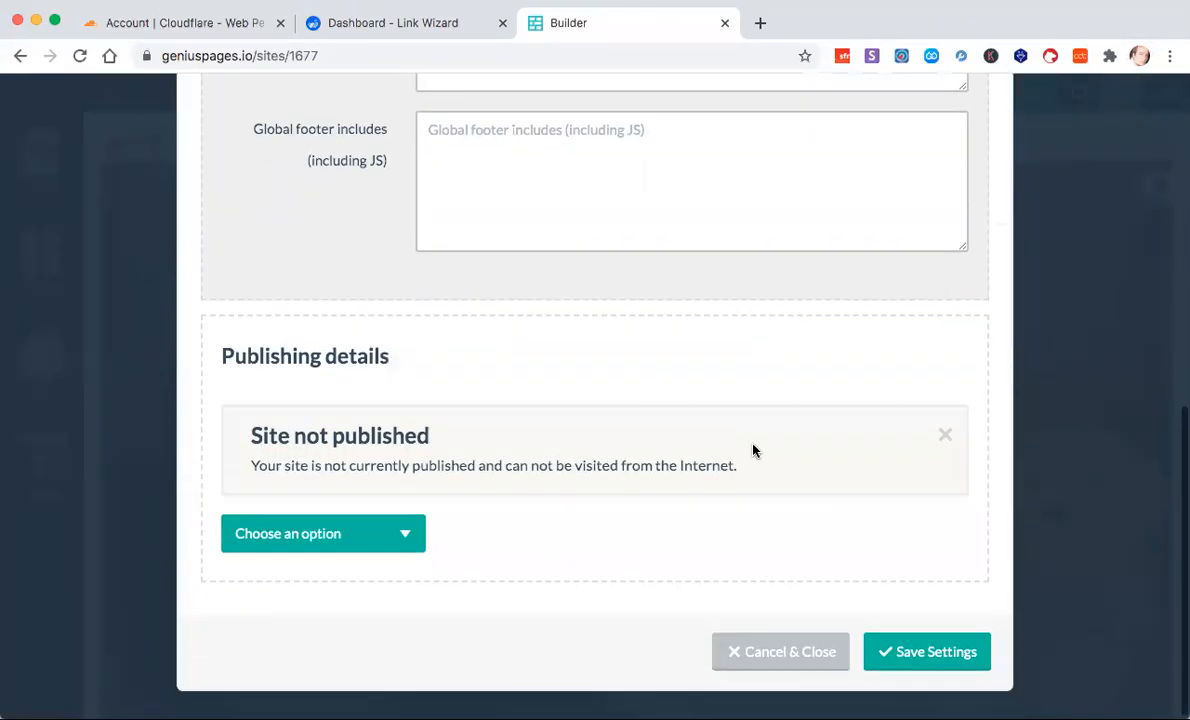
click(404, 535)
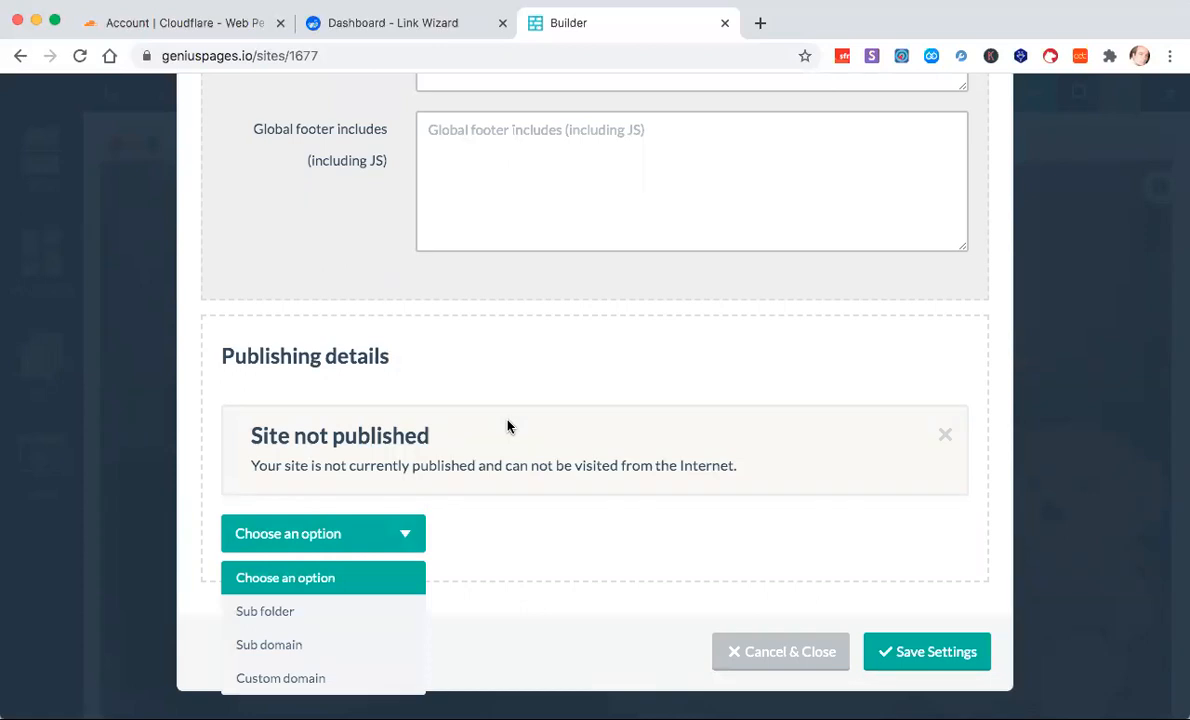
click(284, 681)
scroll(462, 457, down, 2)
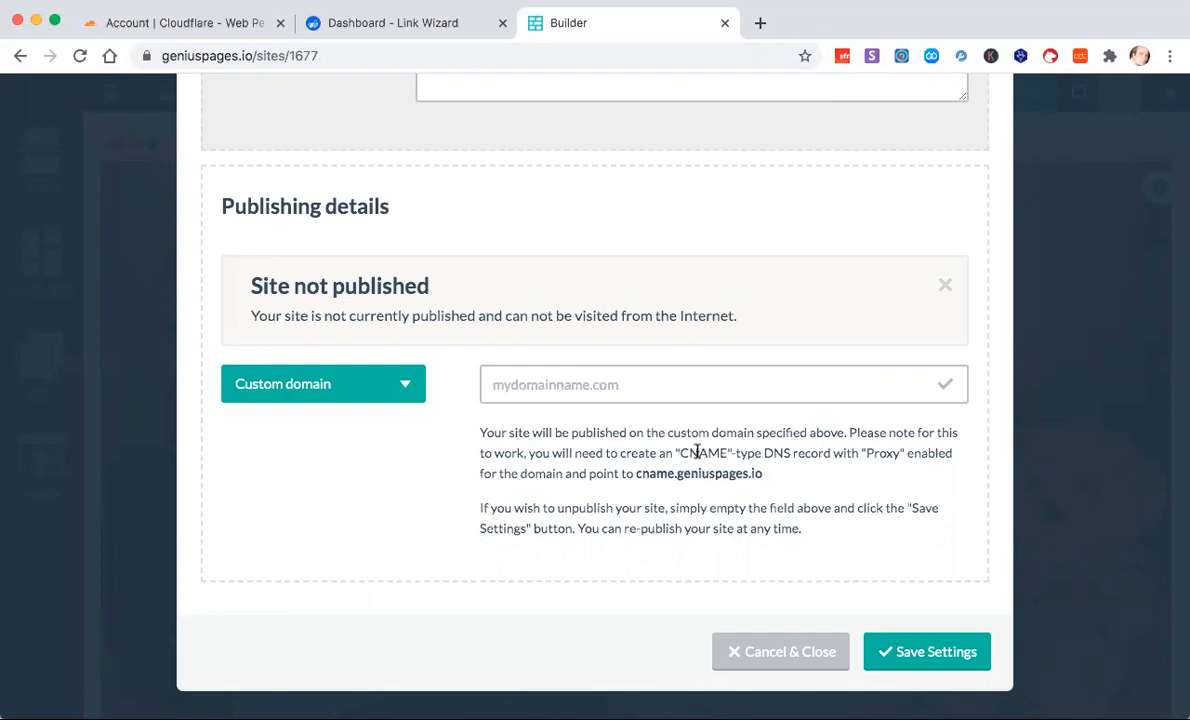
Step: Copy the CNAME target cname.geniuspages.io from the publishing instructions
drag(633, 473, 759, 471)
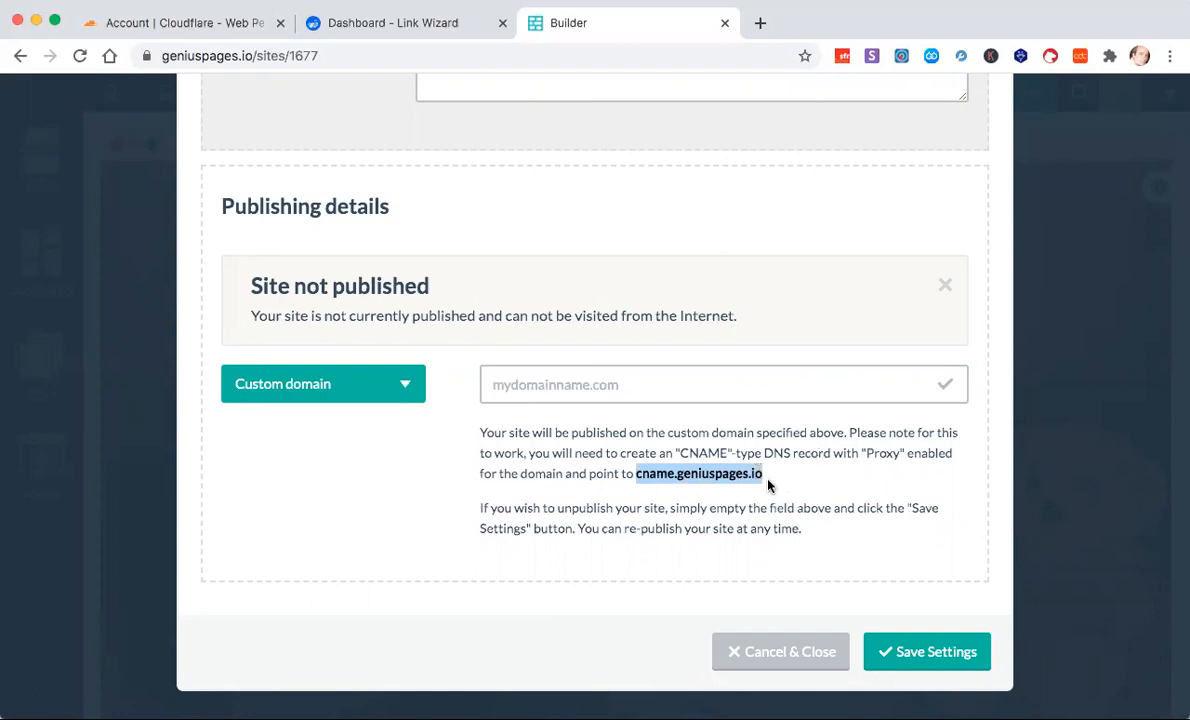
right_click(740, 474)
click(757, 515)
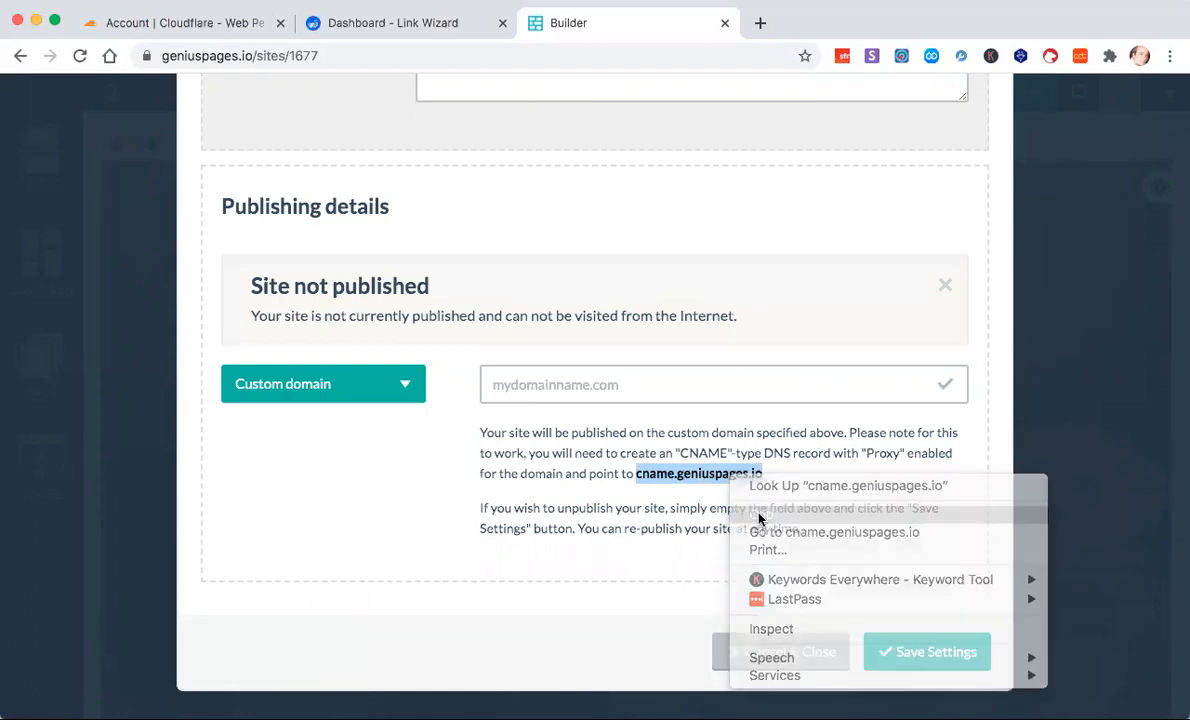
Step: In the Custom Domain Creator extension, select the domain dwicriminallawyers.com and enter chicago as the custom domain name
click(1082, 56)
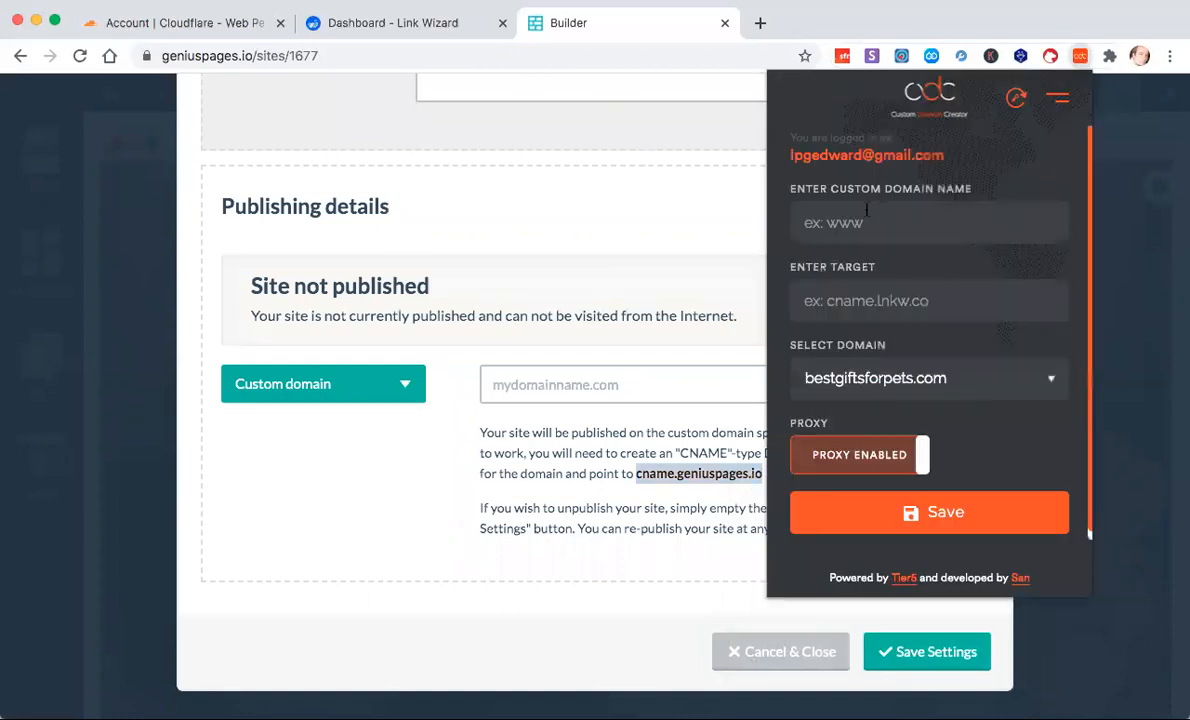
click(850, 378)
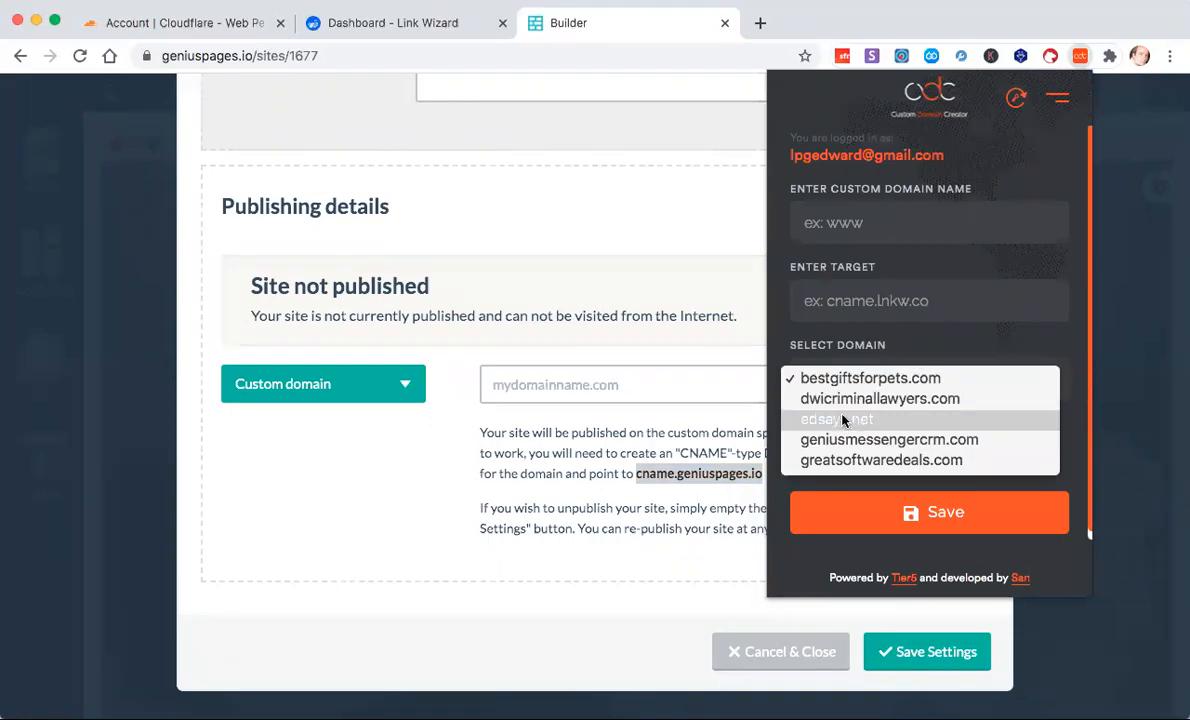
click(830, 399)
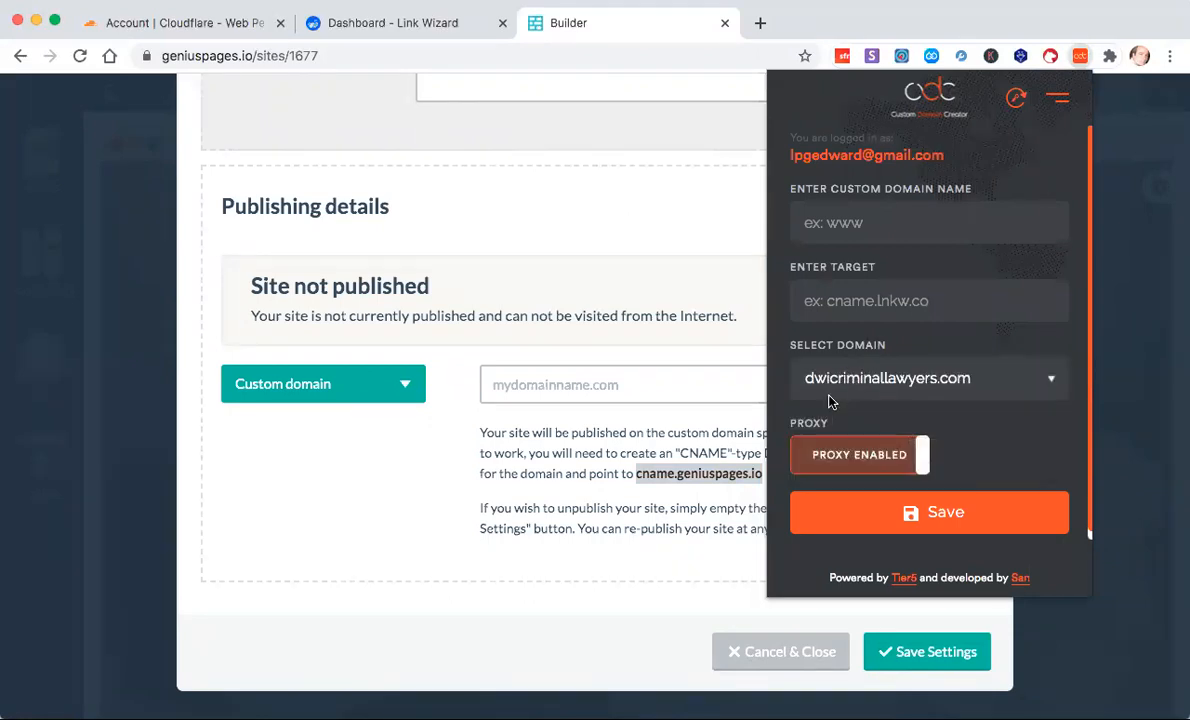
click(850, 222)
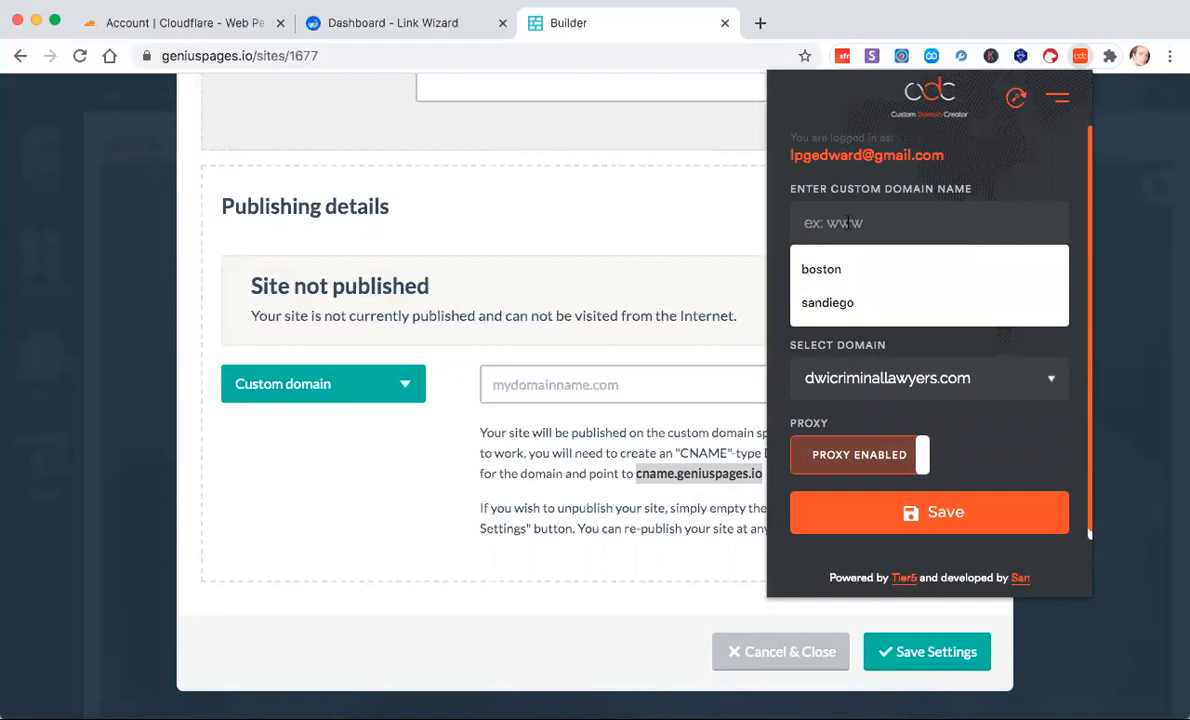
text(chicgo)
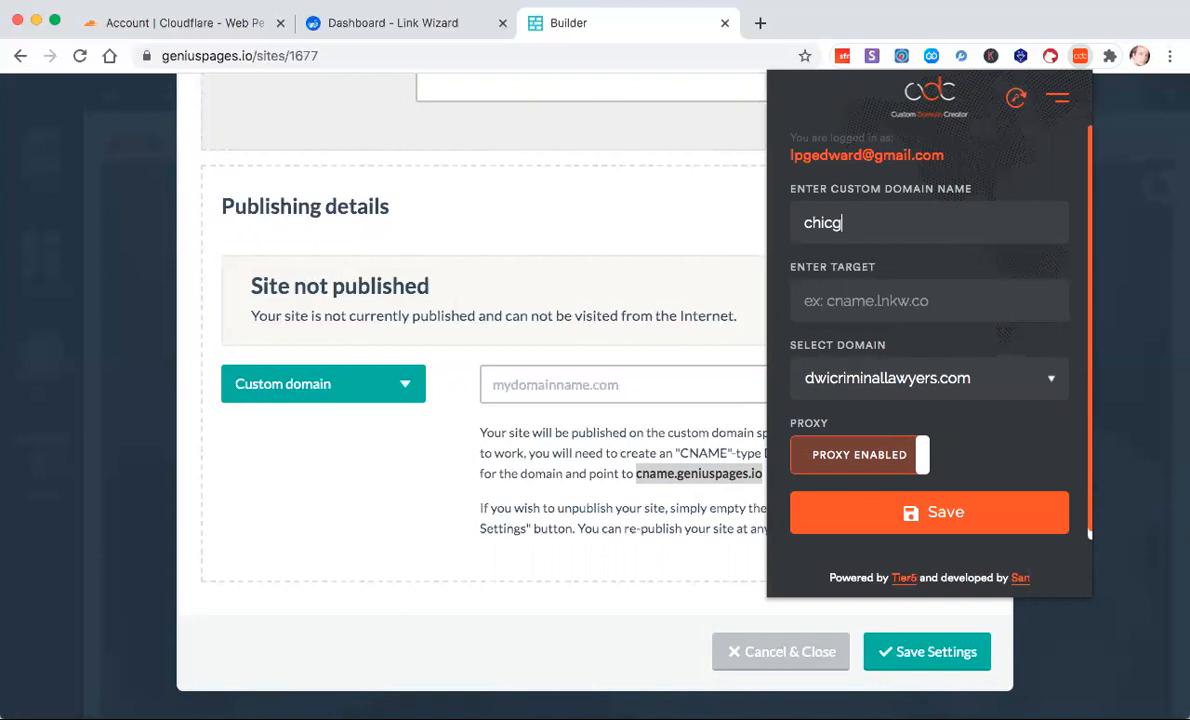
key(BackSpace)
key(BackSpace)
text(ago)
Step: Paste cname.geniuspages.io as the target and save the new custom domain
click(896, 300)
key(super+v)
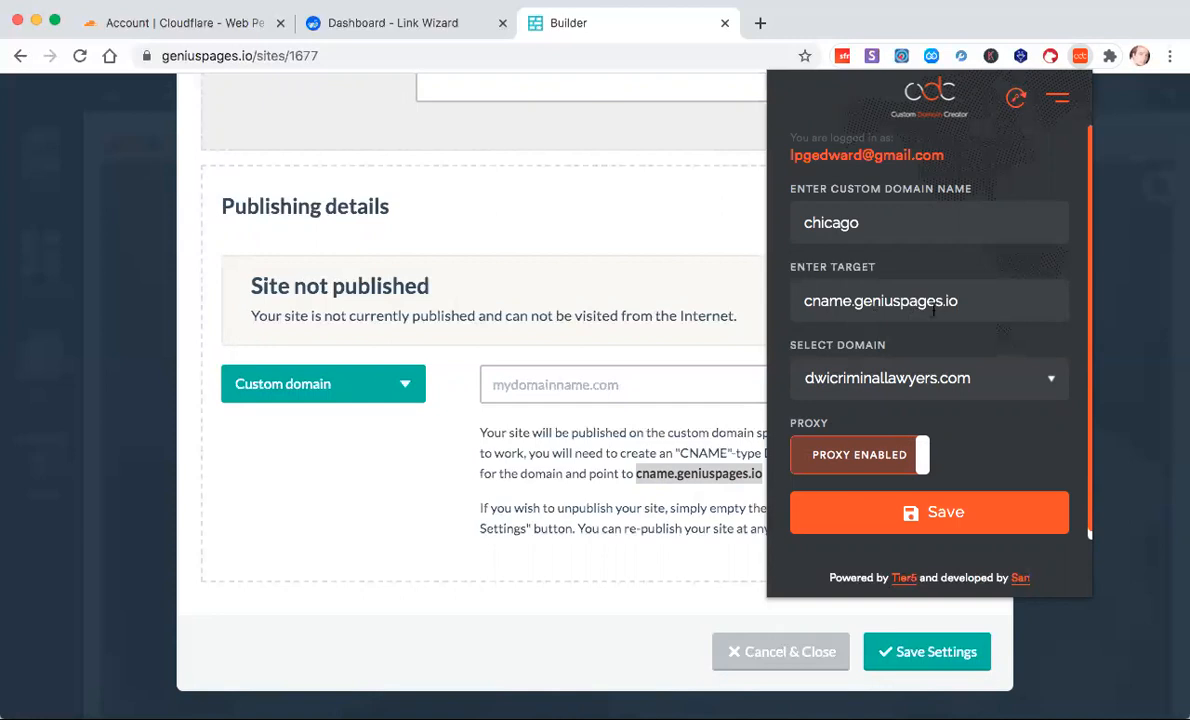
click(925, 510)
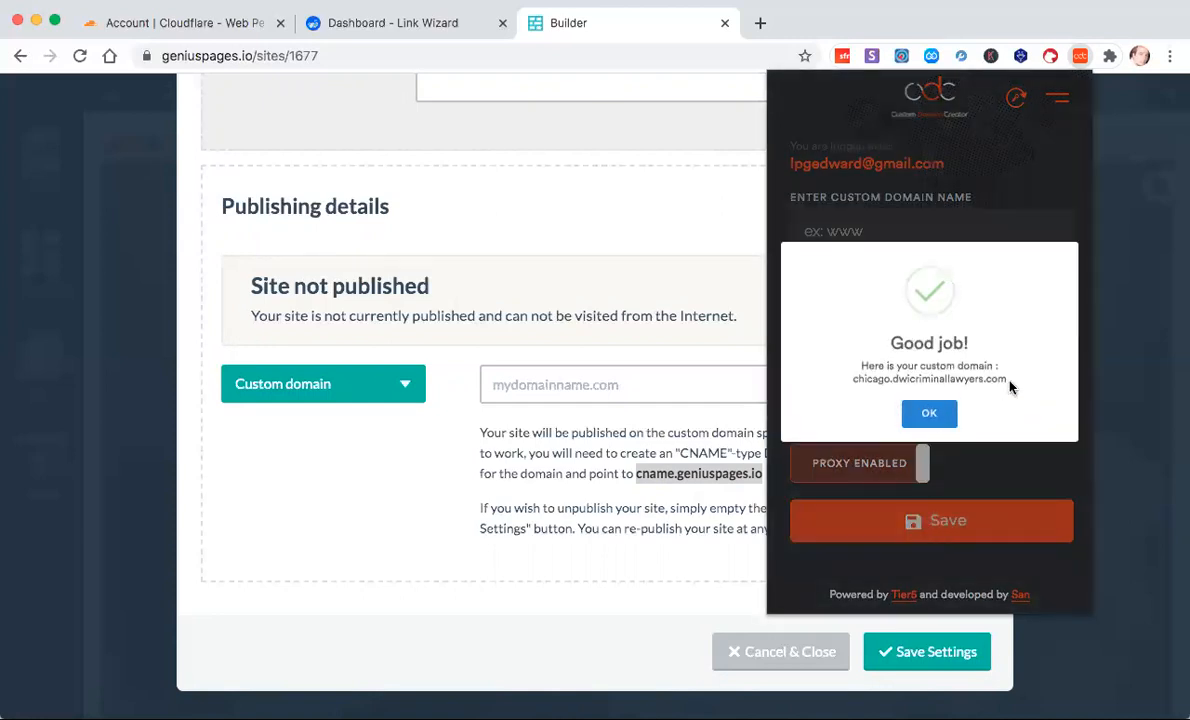
Step: Copy chicago.dwicriminallawyers.com from the extension into the site's custom domain field and save the site settings
drag(1008, 379, 879, 380)
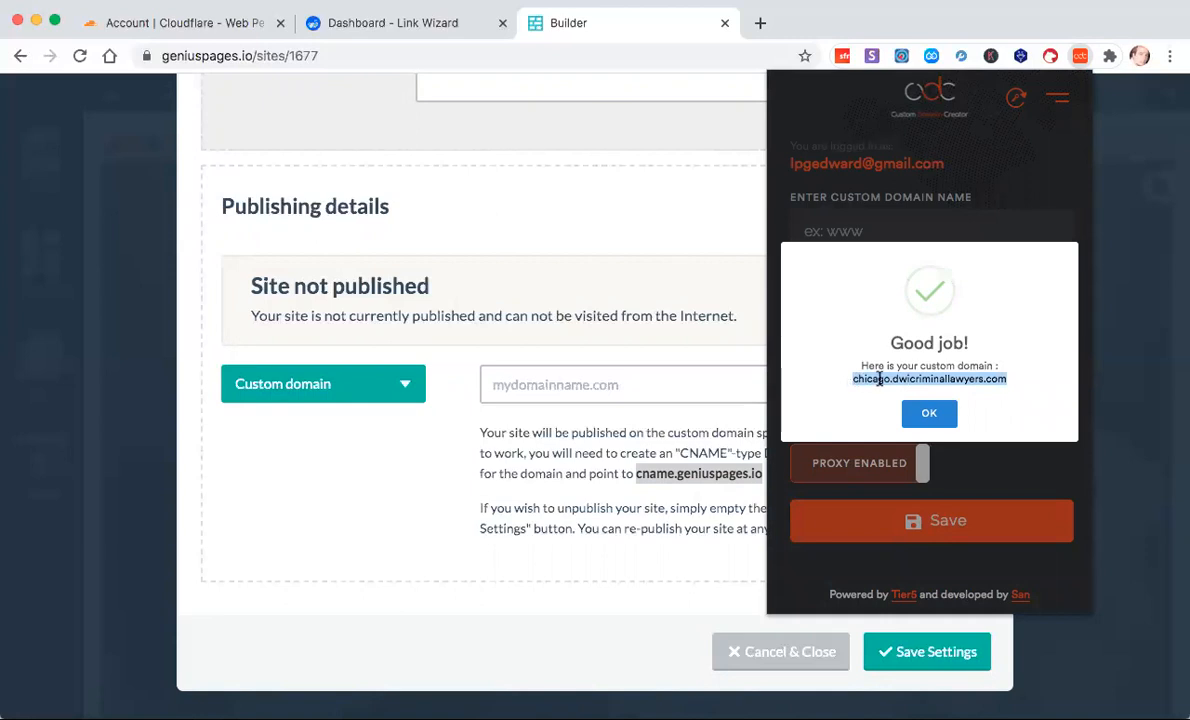
right_click(876, 380)
click(812, 419)
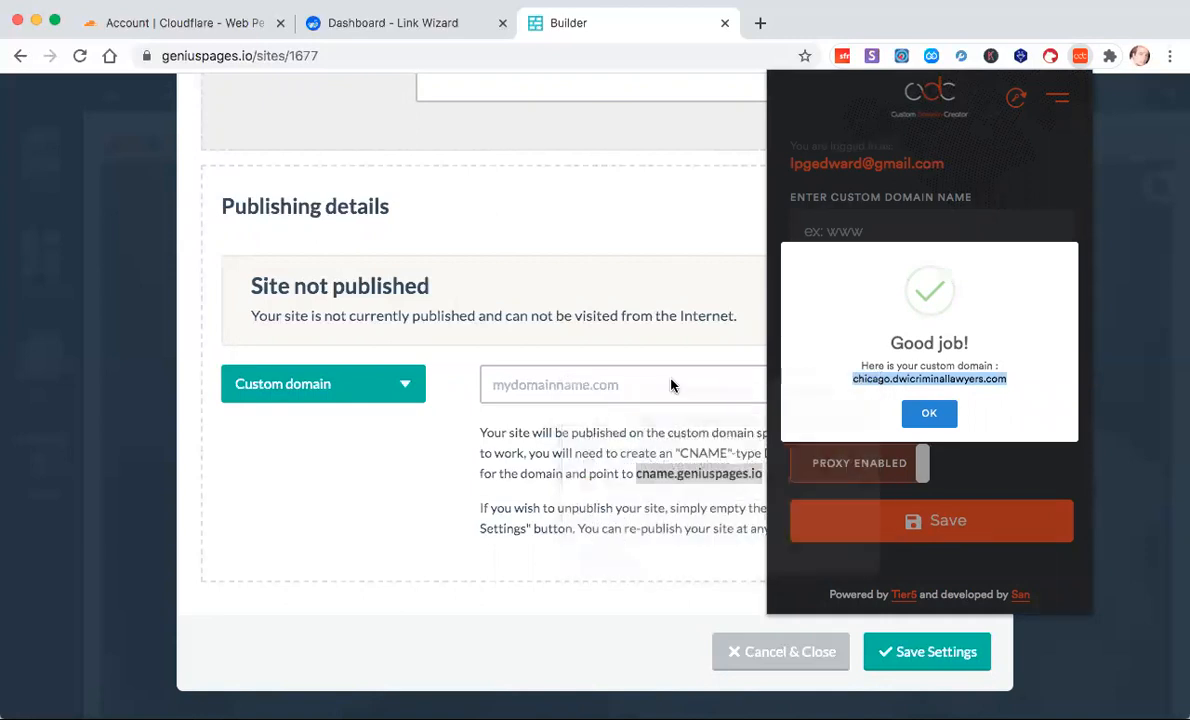
click(621, 387)
click(593, 385)
key(super+v)
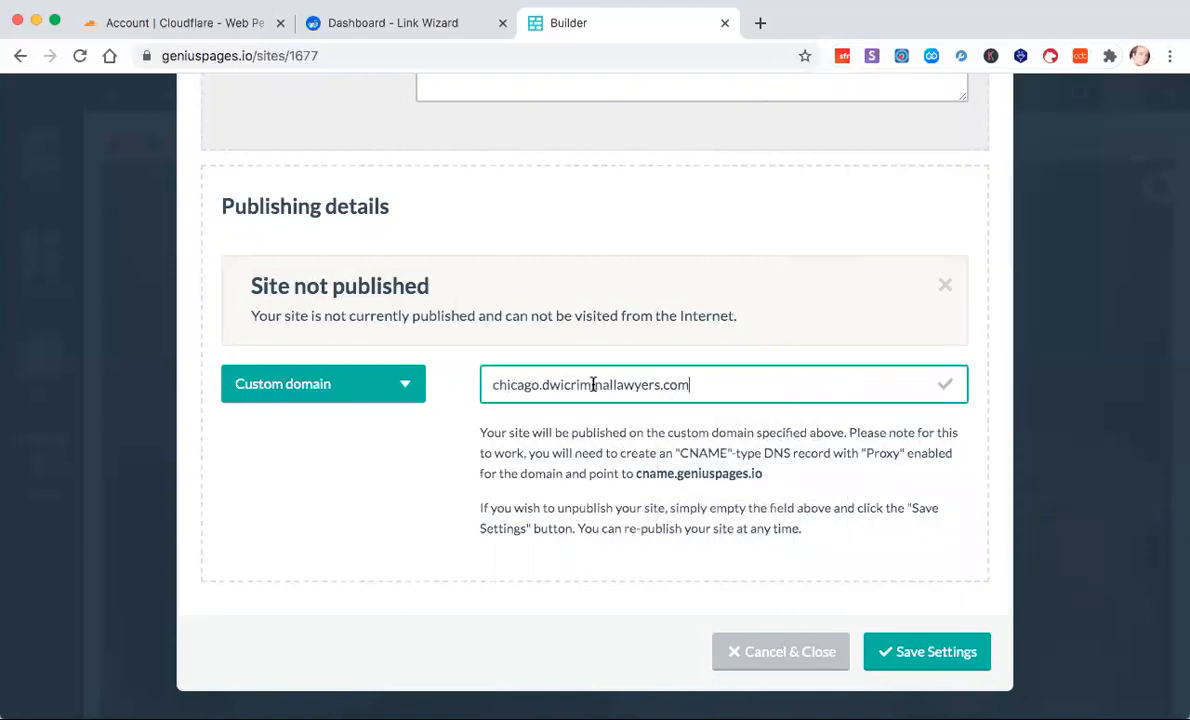
click(912, 645)
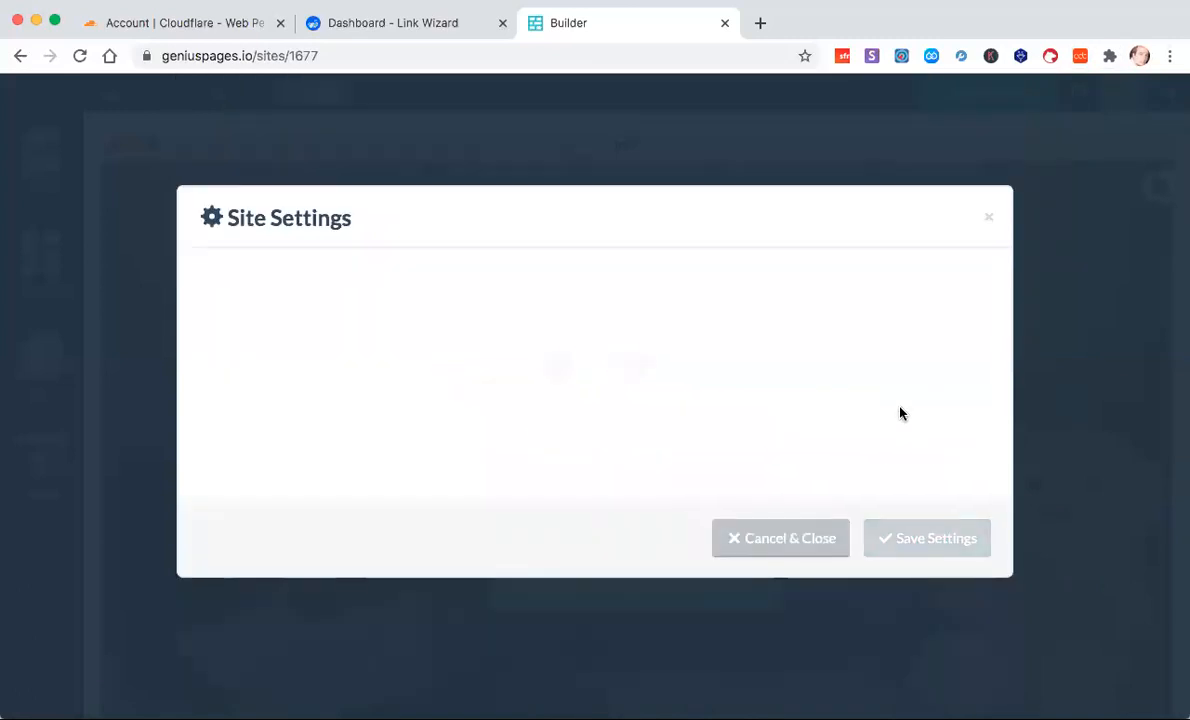
Step: Open the published chicago.dwicriminallawyers.com site from the publishing details and close the Cloudflare page
scroll(900, 413, down, 10)
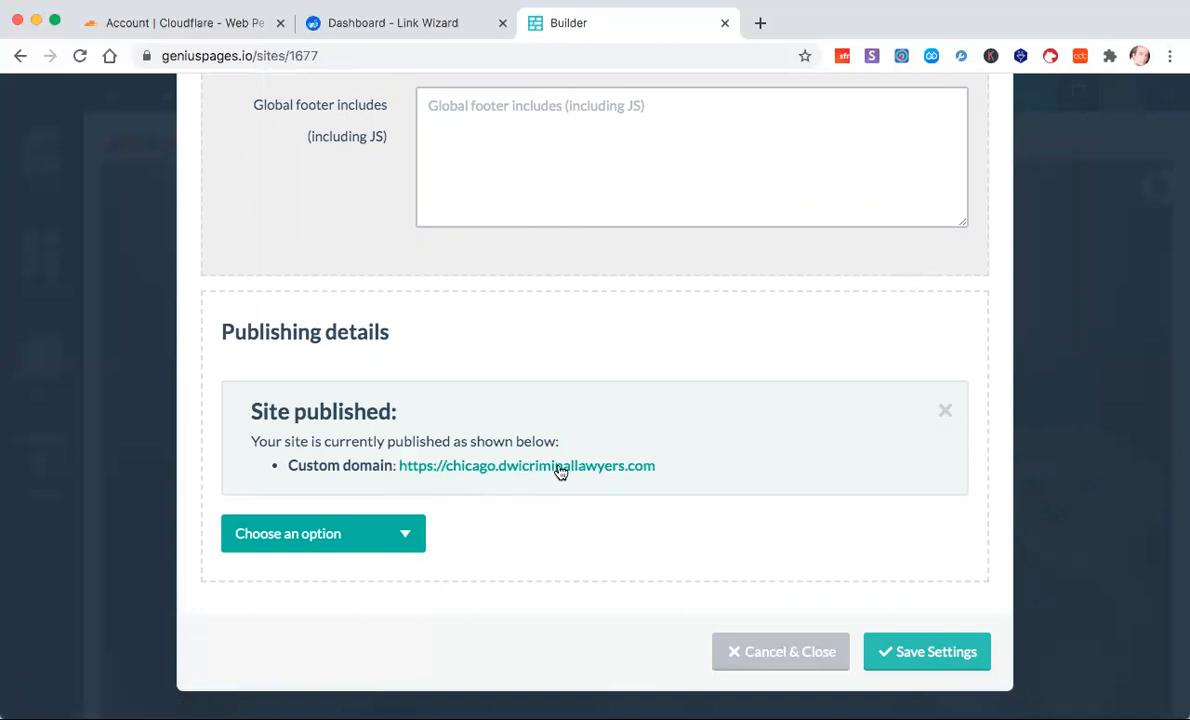
click(604, 472)
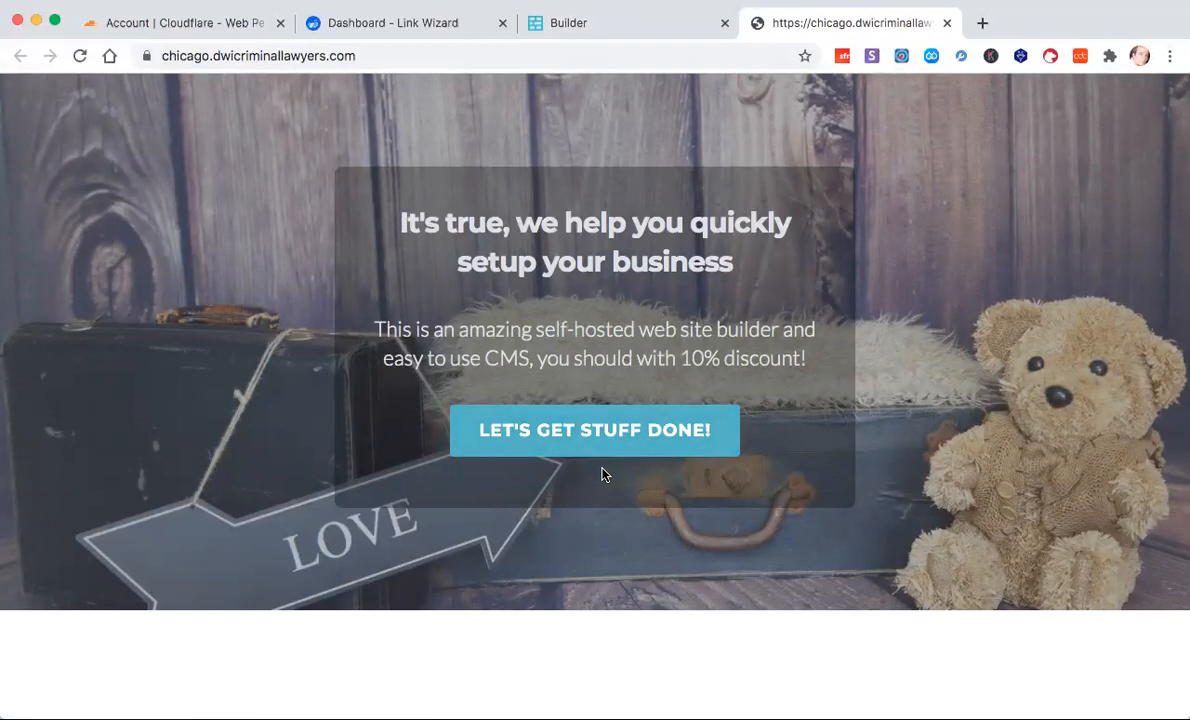
click(280, 23)
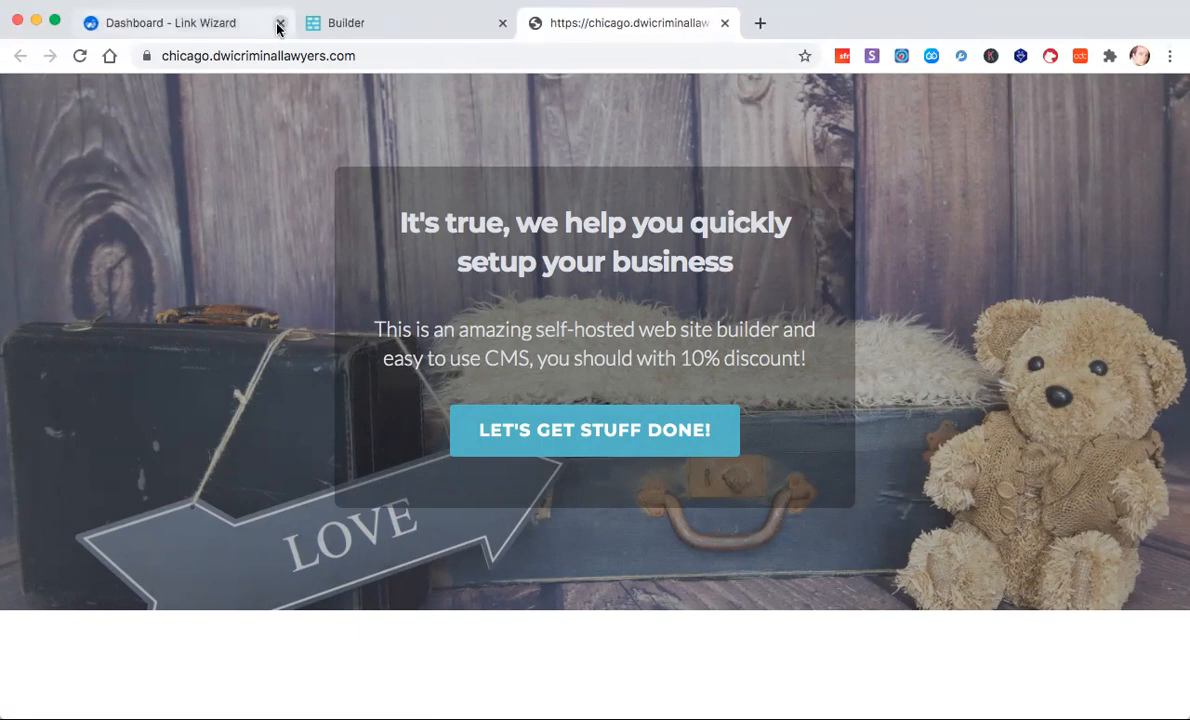